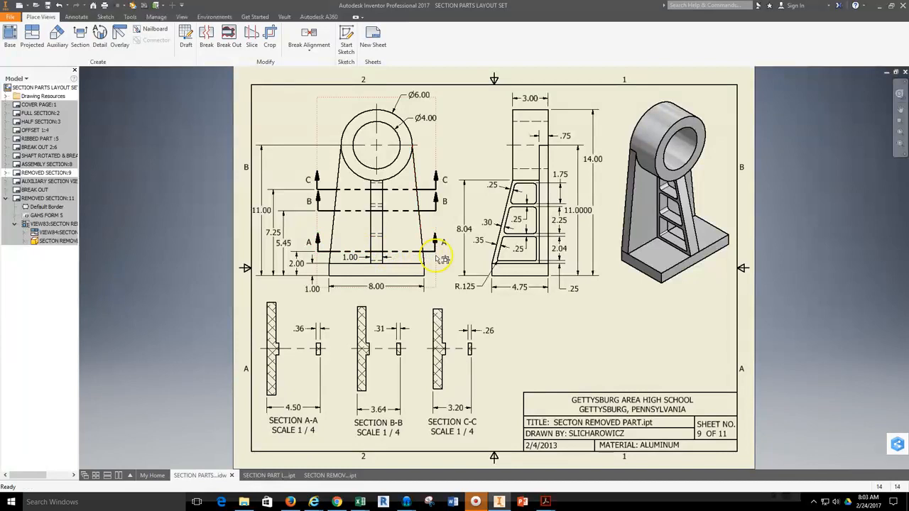
drag(341, 211, 329, 215)
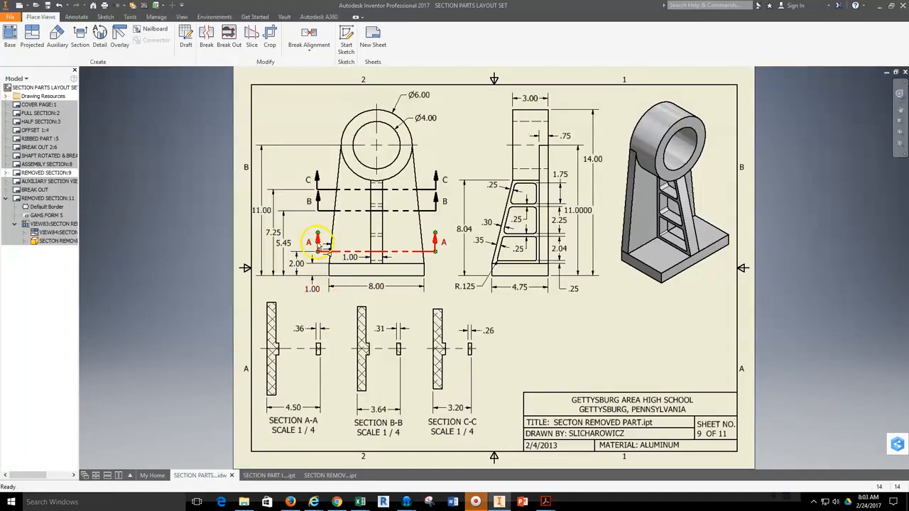
drag(438, 247, 444, 178)
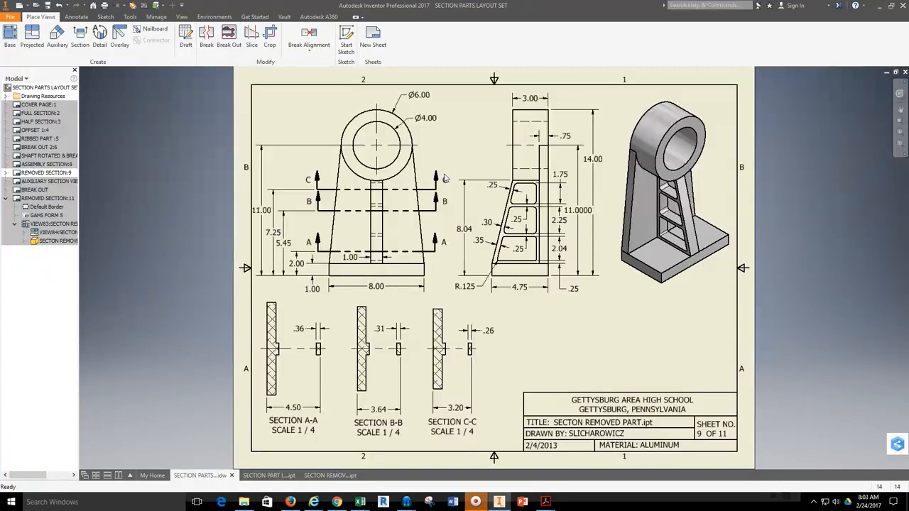
click(346, 160)
click(284, 334)
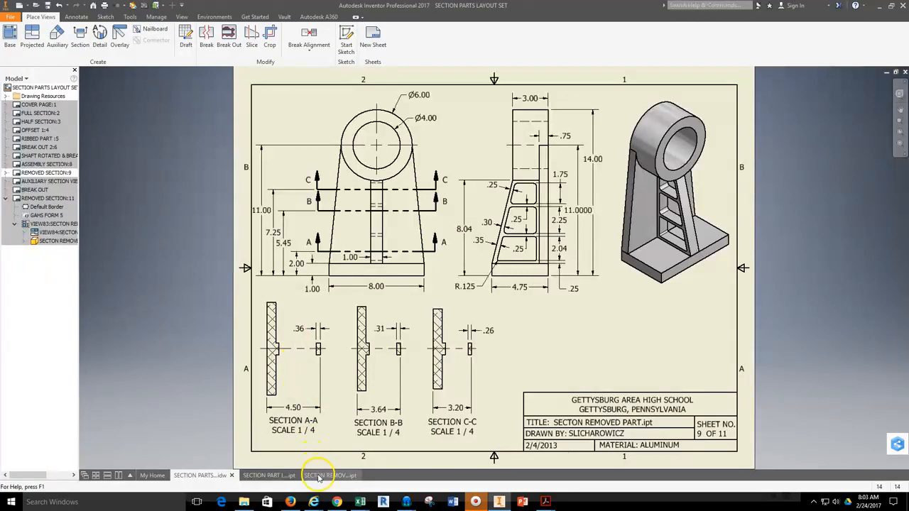
Activate the REMOVED SECTION:11 sheet and define a horizontal section line across the front view just above its base.
double_click(16, 199)
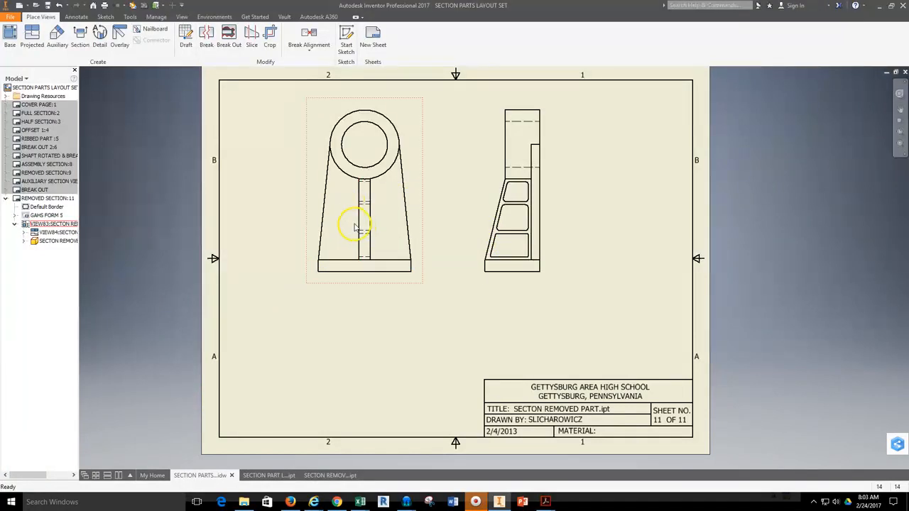
scroll(355, 227, down, 4)
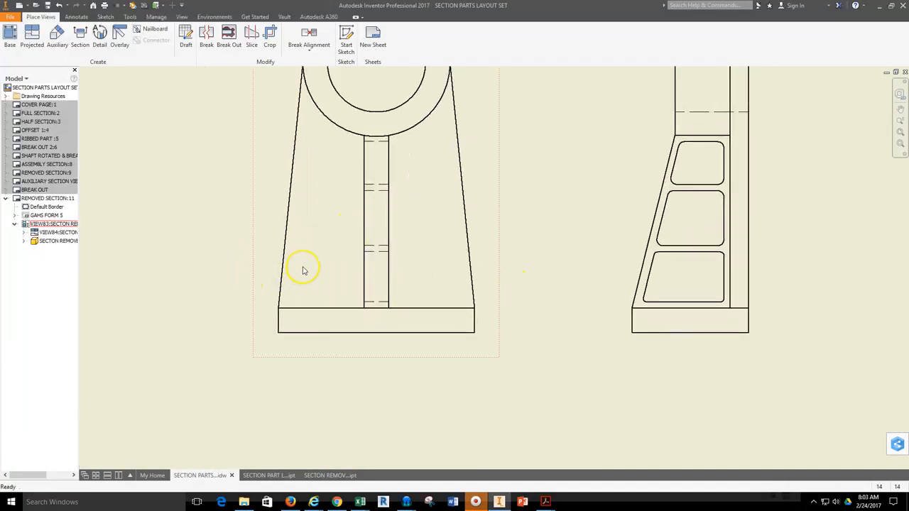
click(84, 48)
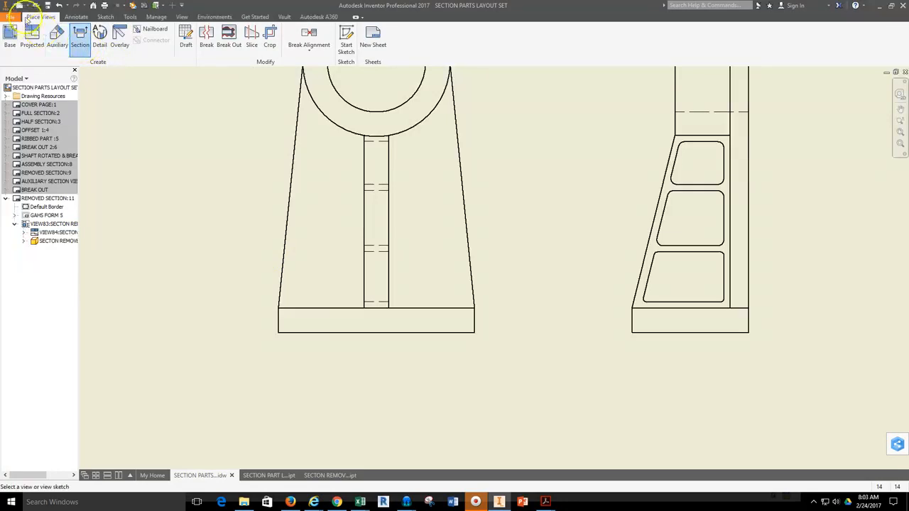
click(269, 242)
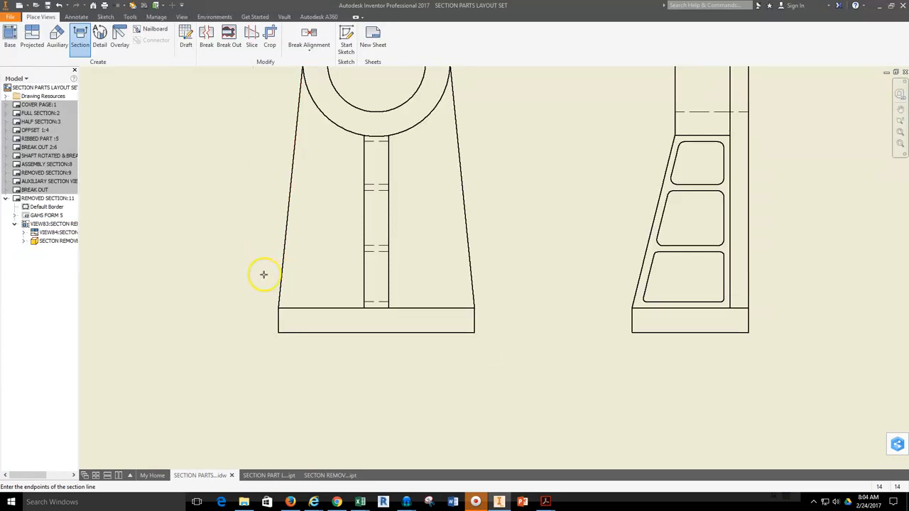
click(263, 274)
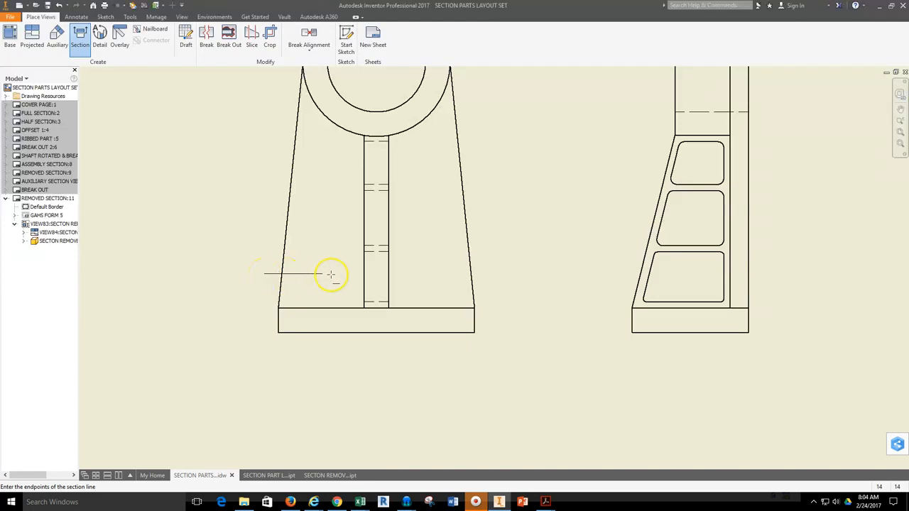
click(488, 274)
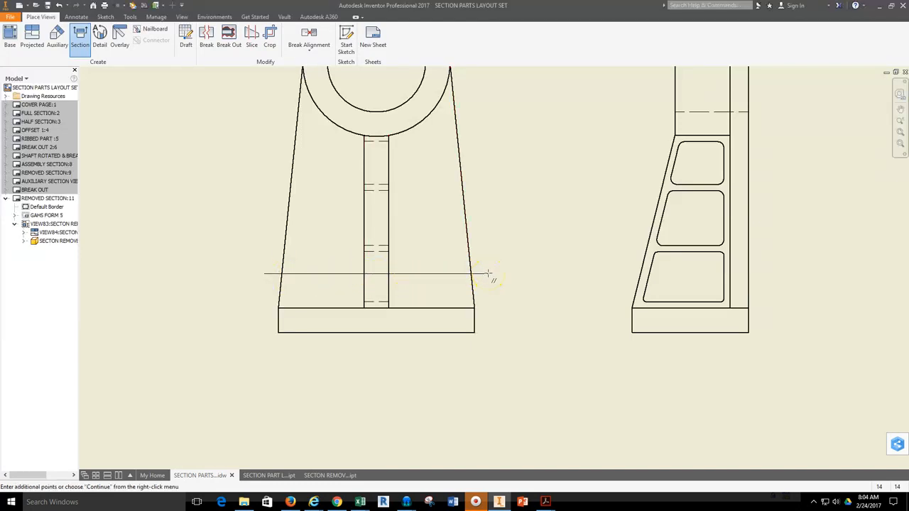
right_click(488, 274)
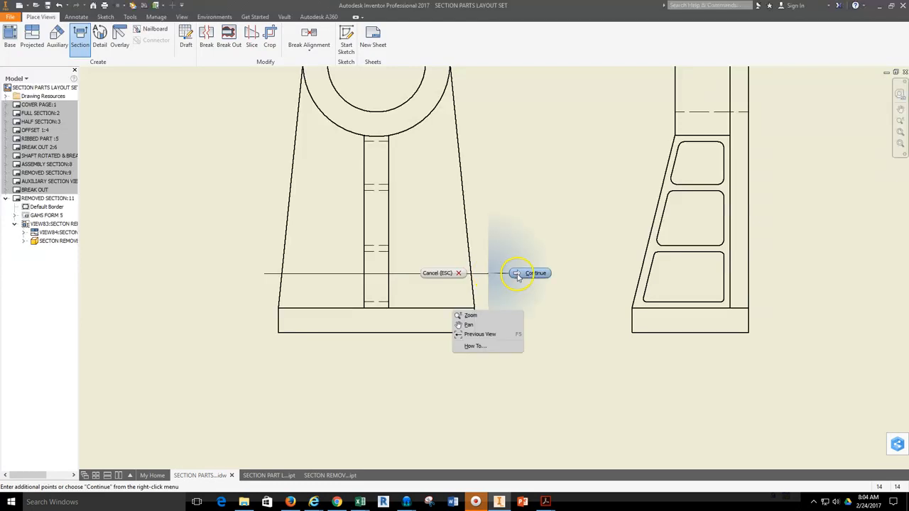
click(518, 274)
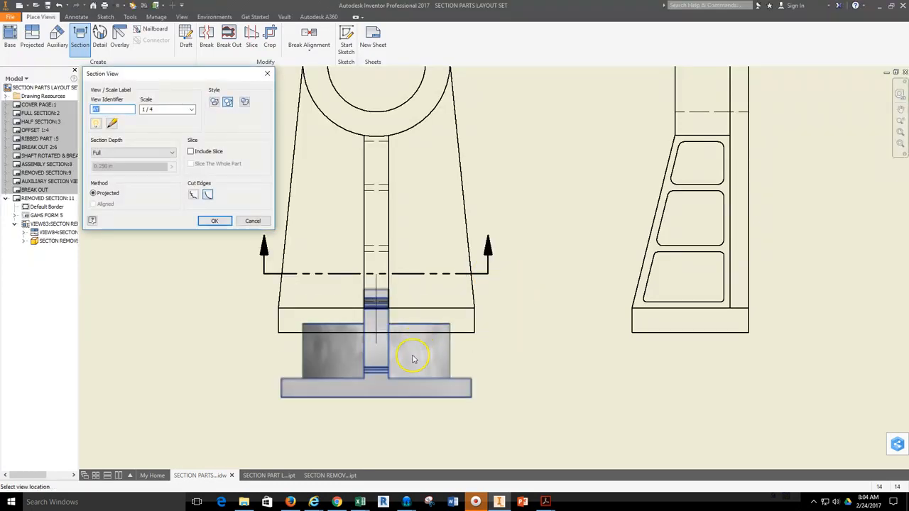
Limit the section view's depth by Distance with a value of .001.
middle_drag(406, 379, 406, 258)
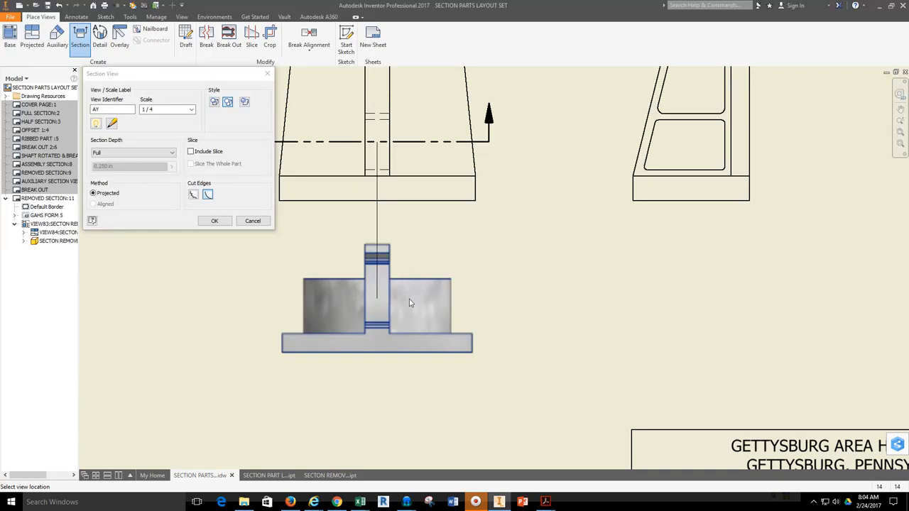
click(173, 154)
click(140, 168)
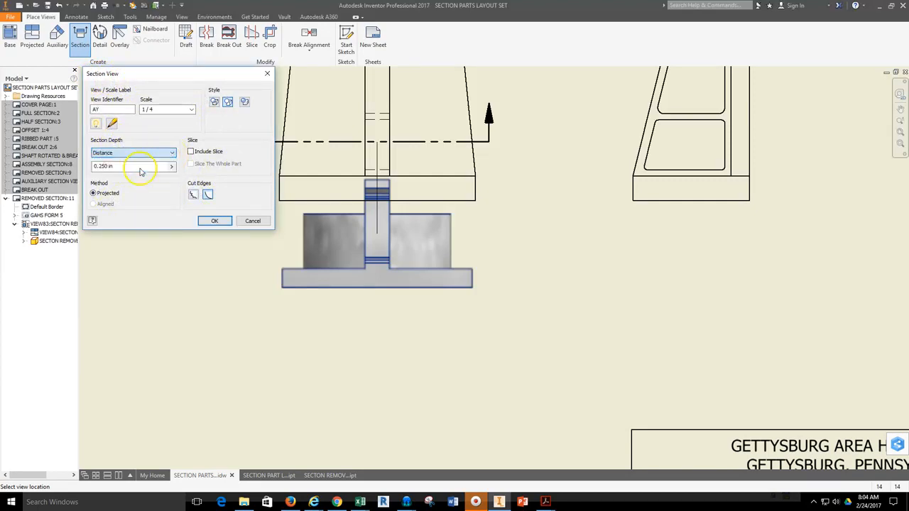
drag(147, 74, 103, 69)
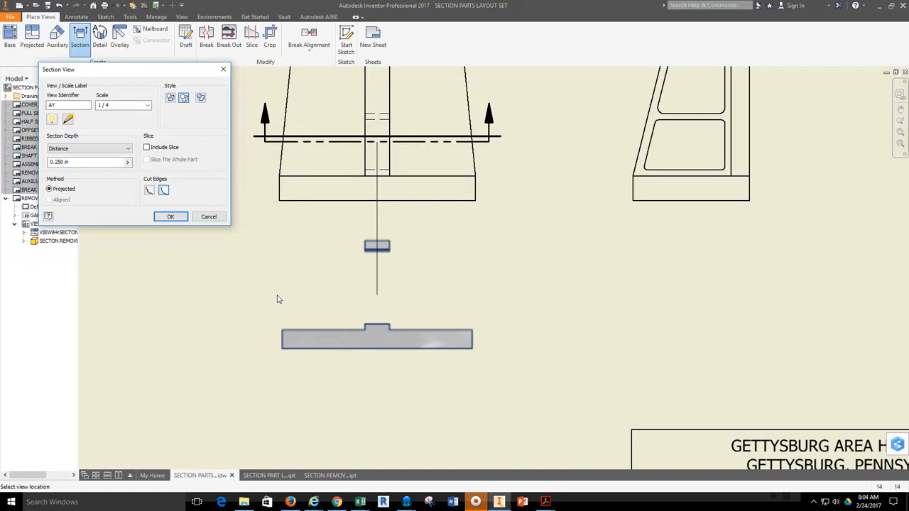
drag(84, 163, 48, 165)
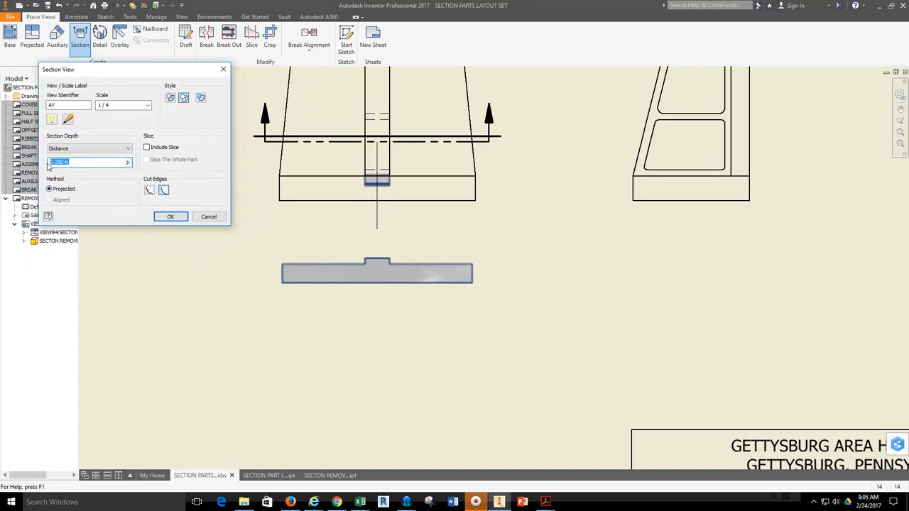
text(.001)
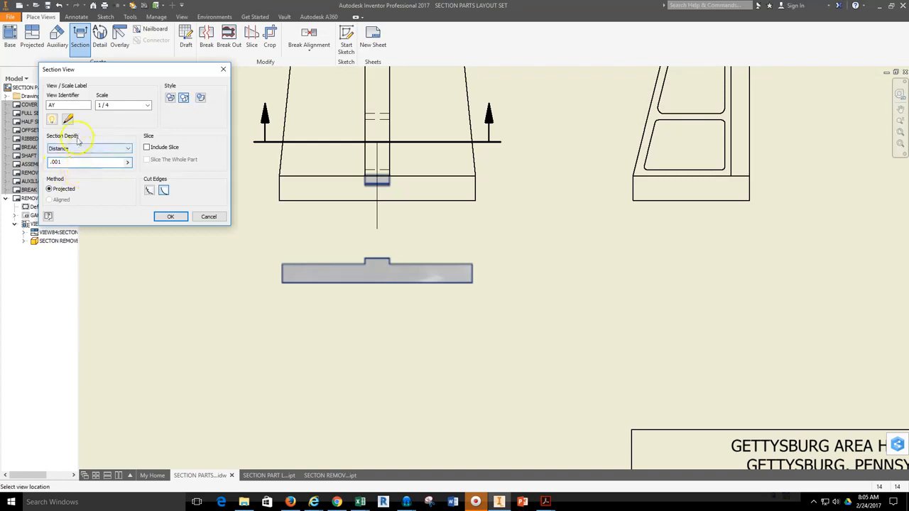
Set the section view's identifier to A and place the view below the front view.
drag(57, 105, 47, 108)
text(A)
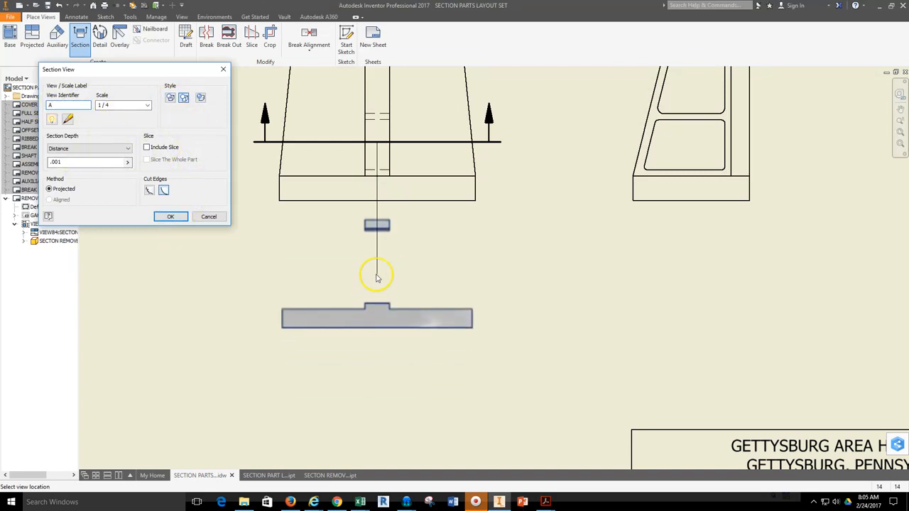
middle_drag(377, 349, 398, 258)
click(399, 238)
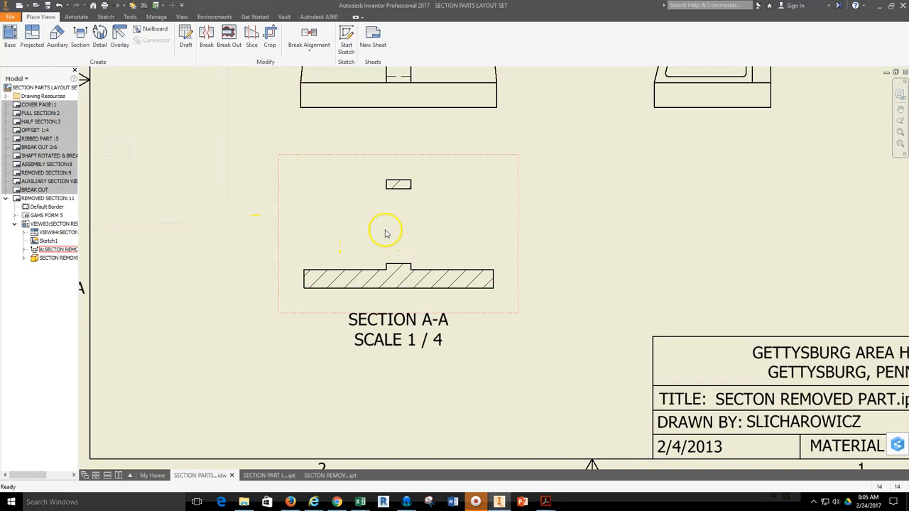
Break section view A-A's alignment with the front view and reposition it slightly lower and to the left, inside the border.
scroll(367, 243, down, 3)
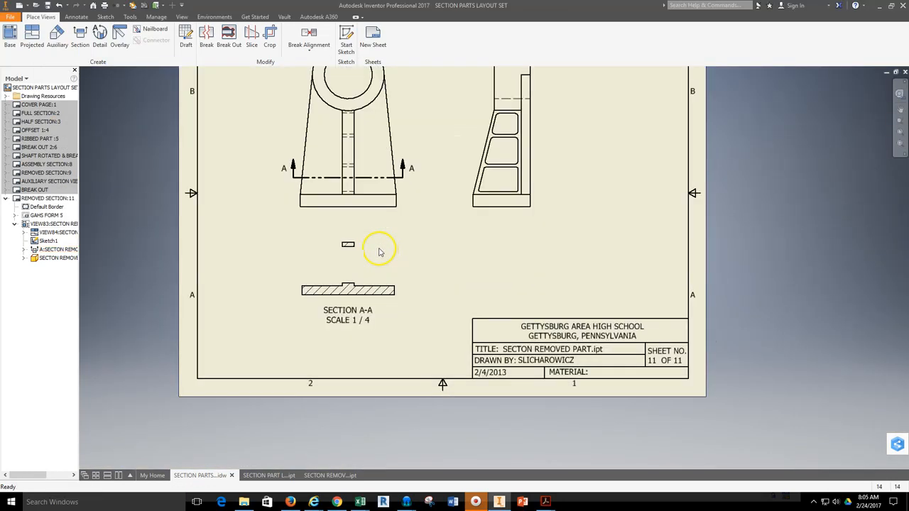
click(394, 234)
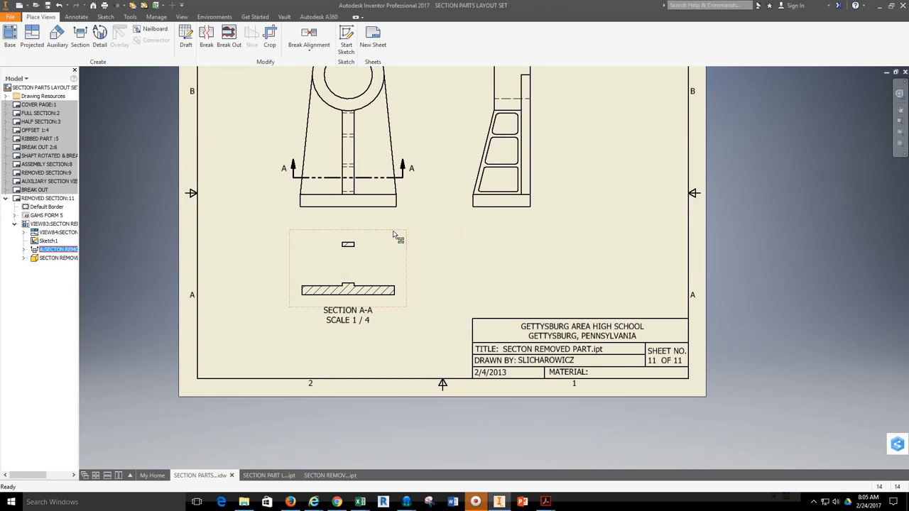
right_click(395, 235)
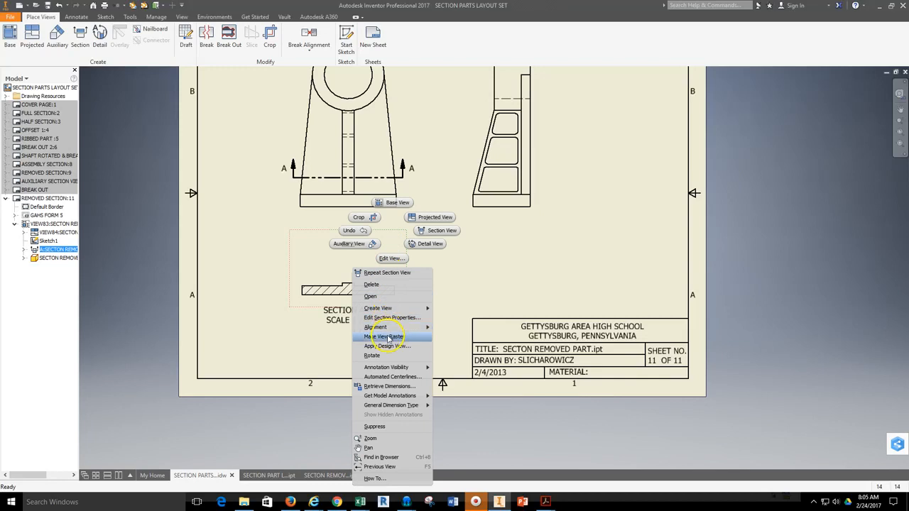
mouse_move(394, 327)
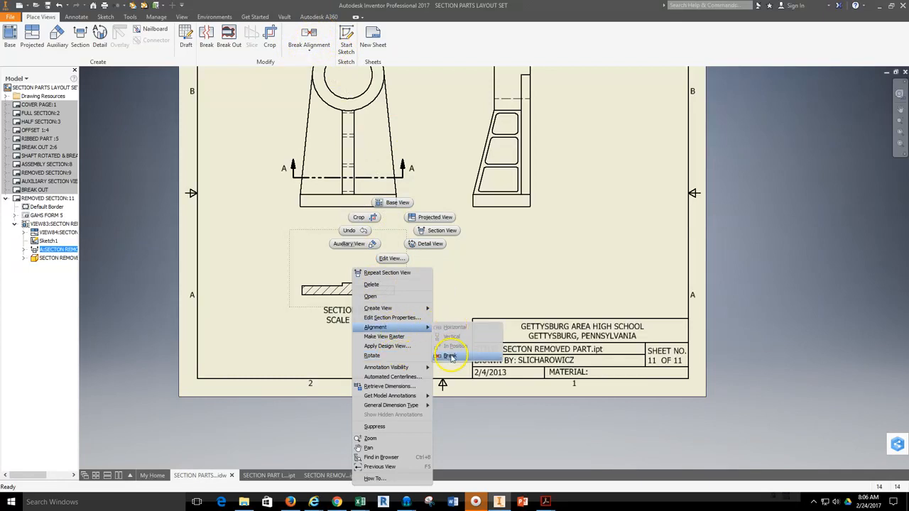
click(450, 357)
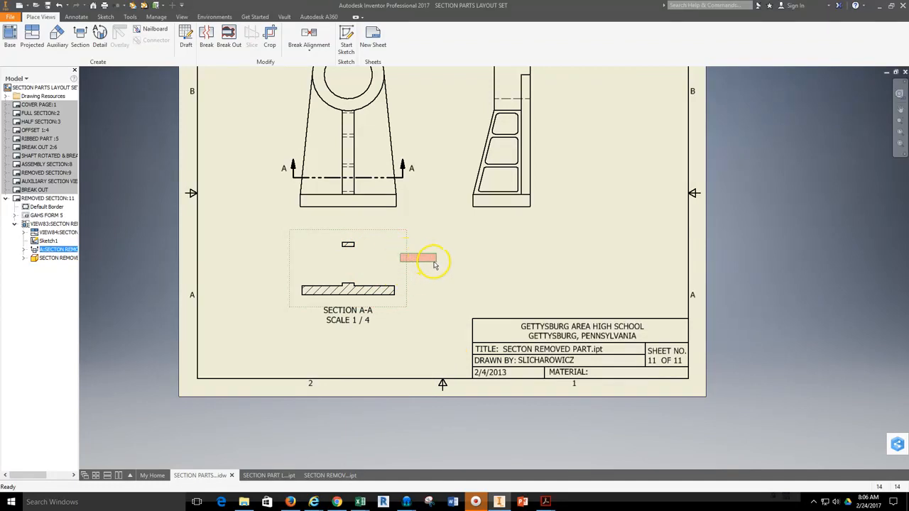
drag(410, 265, 312, 324)
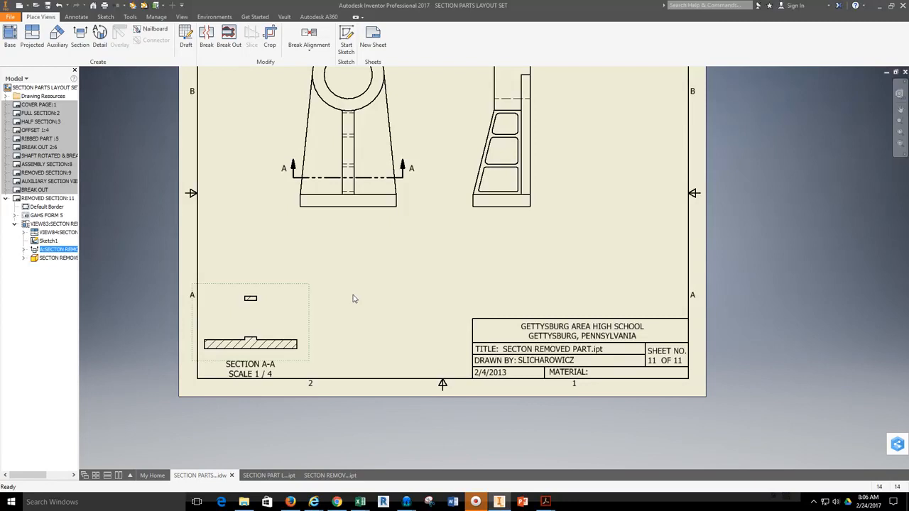
drag(310, 298, 378, 269)
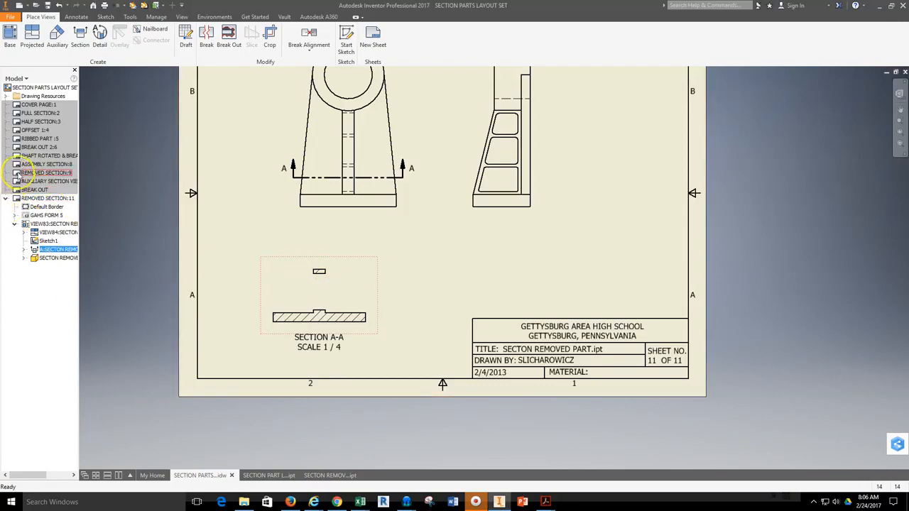
Examine the orientation of the removed section views on the REMOVED SECTION:9 sheet.
double_click(57, 173)
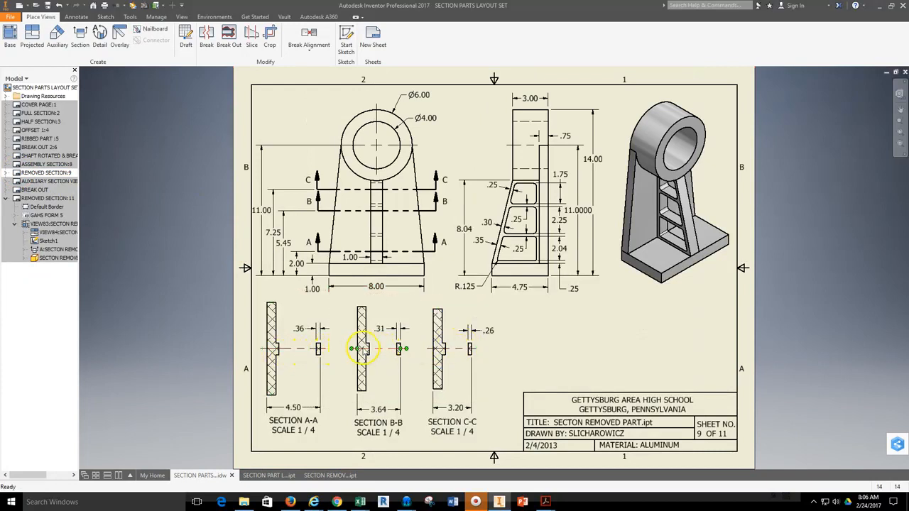
scroll(381, 351, down, 3)
middle_drag(540, 317, 548, 247)
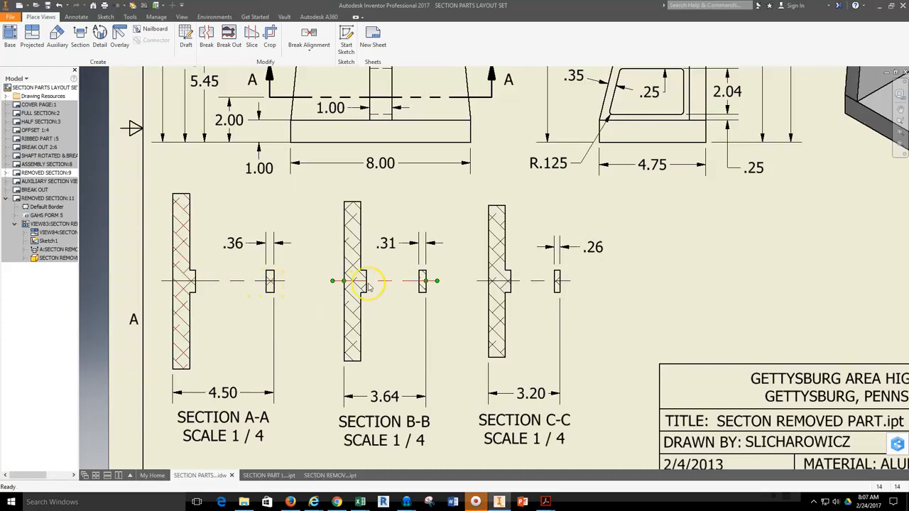
scroll(369, 284, up, 2)
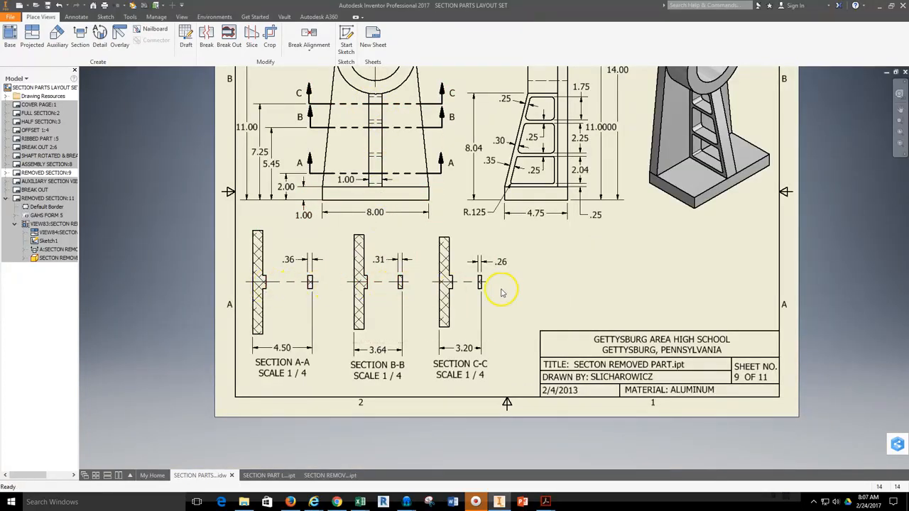
Back on the REMOVED SECTION:11 sheet, rotate section view A-A clockwise by Edge, making the base plate's short end edge horizontal.
double_click(20, 198)
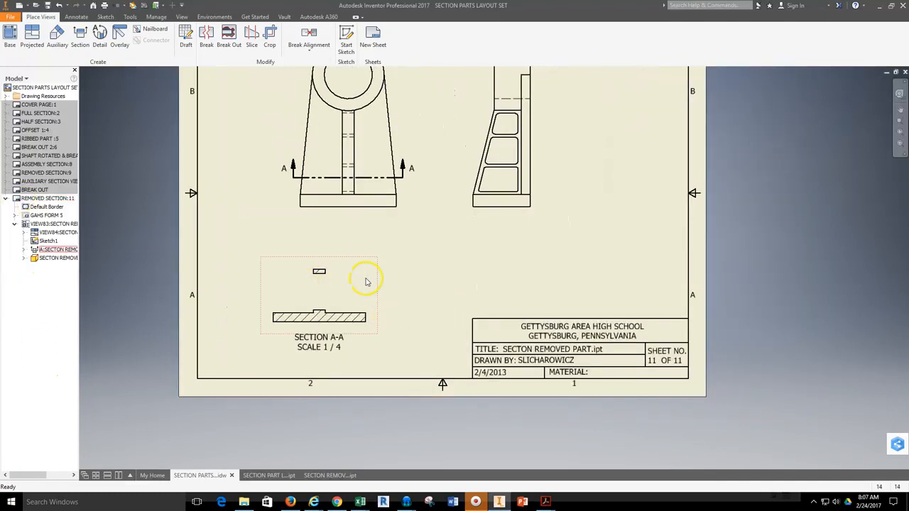
click(341, 284)
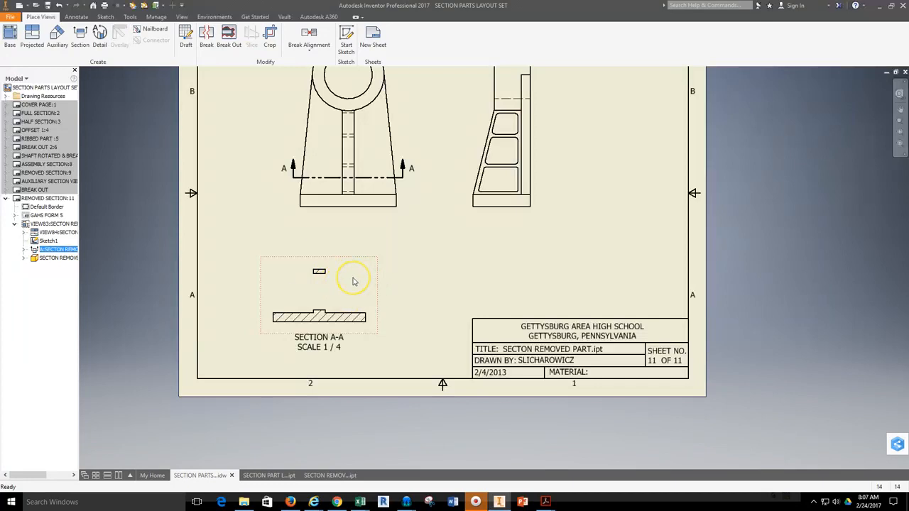
right_click(354, 282)
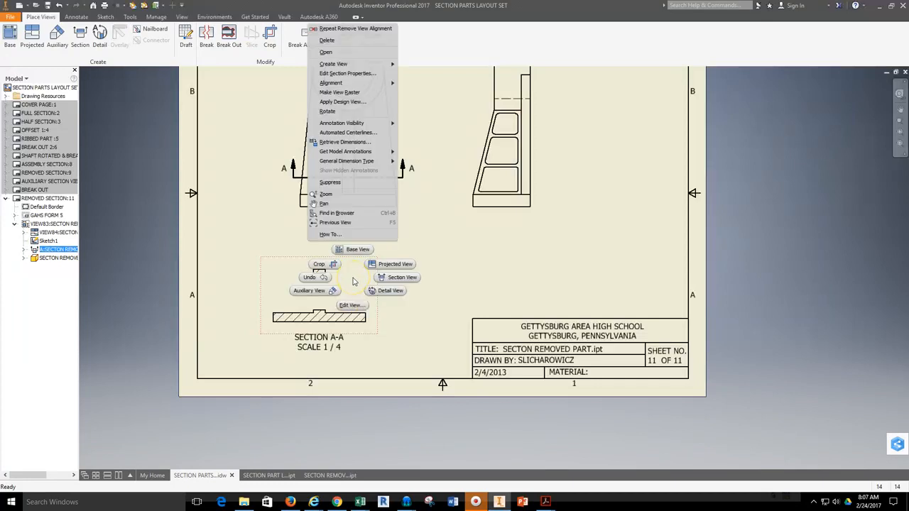
click(332, 113)
click(149, 104)
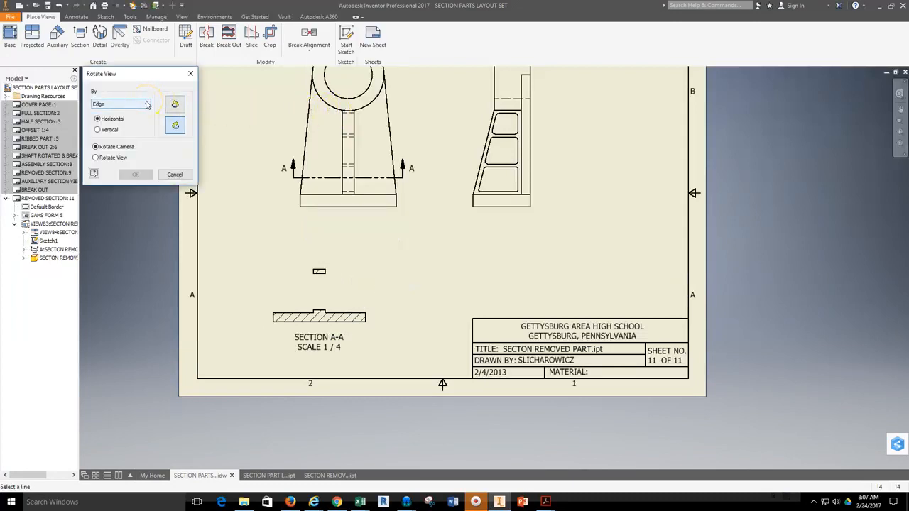
click(146, 109)
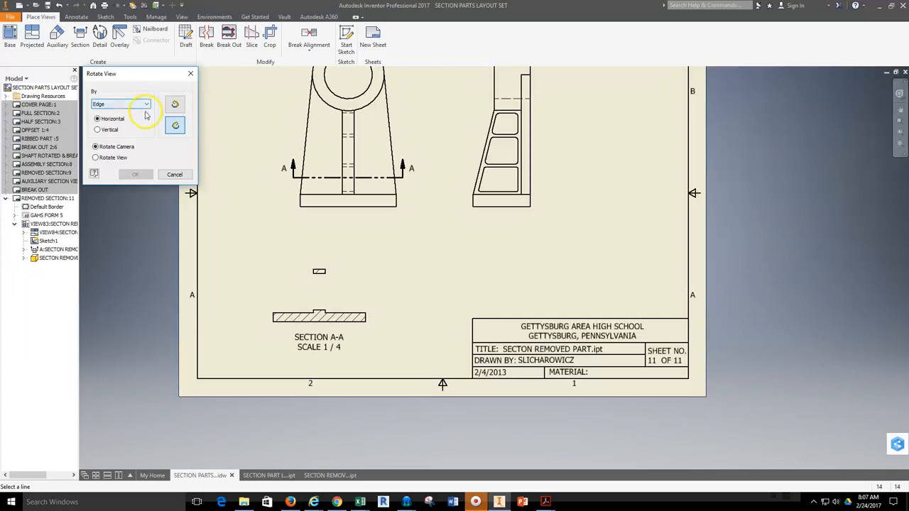
click(365, 317)
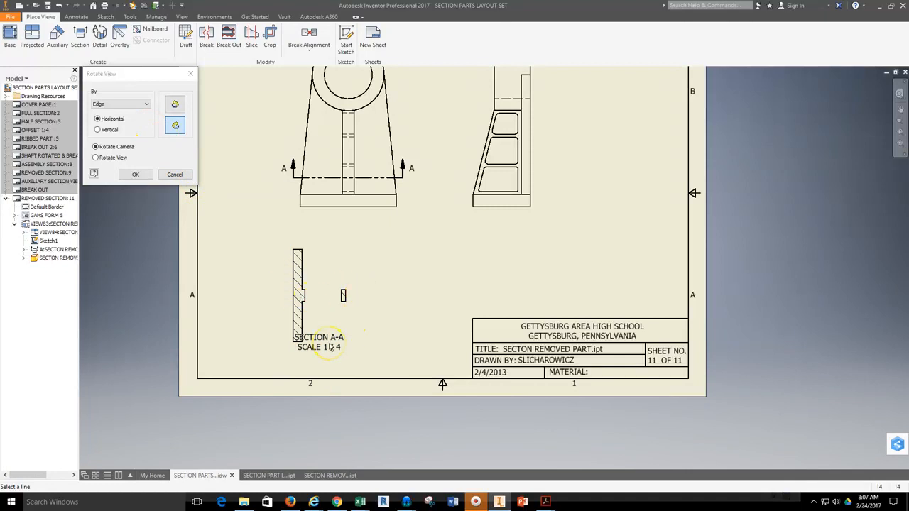
click(135, 175)
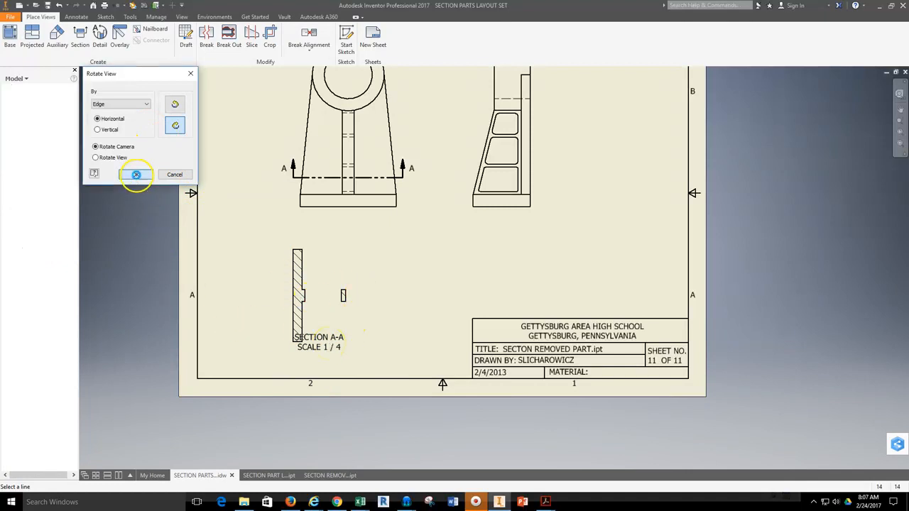
Reposition section view A-A near the sheet's left border and move its label clear below the view.
drag(359, 271, 297, 264)
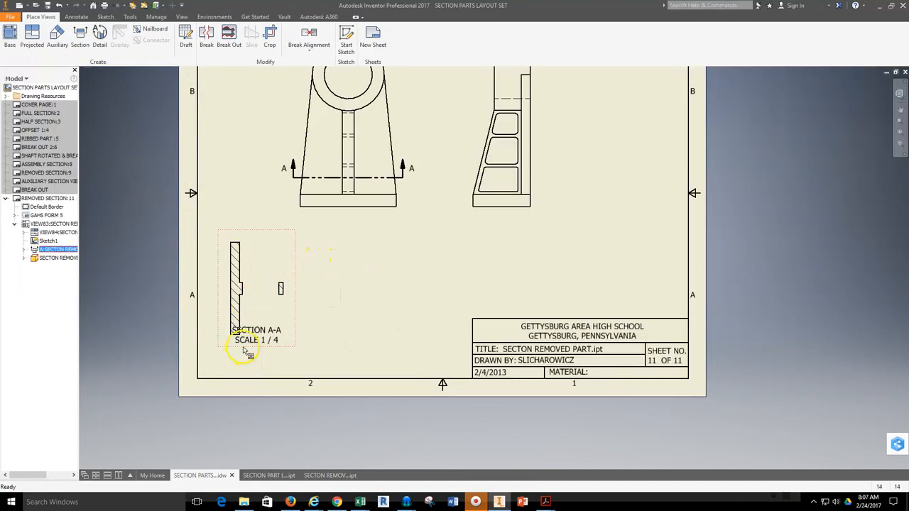
drag(250, 345, 249, 367)
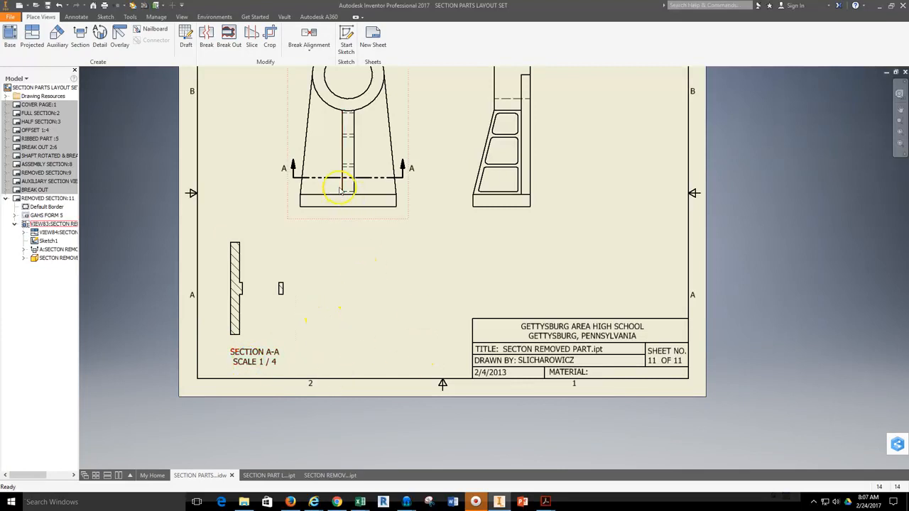
Try the A-A cutting line at higher positions on the front view, returning it to just above the base plate.
mouse_move(314, 179)
mouse_down()
mouse_move(298, 181)
mouse_move(402, 183)
mouse_move(319, 183)
mouse_up()
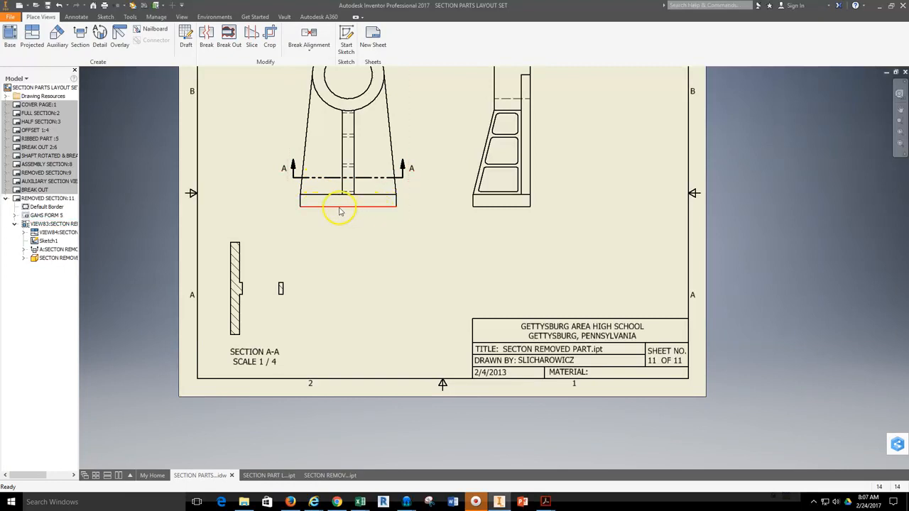
drag(314, 178, 326, 140)
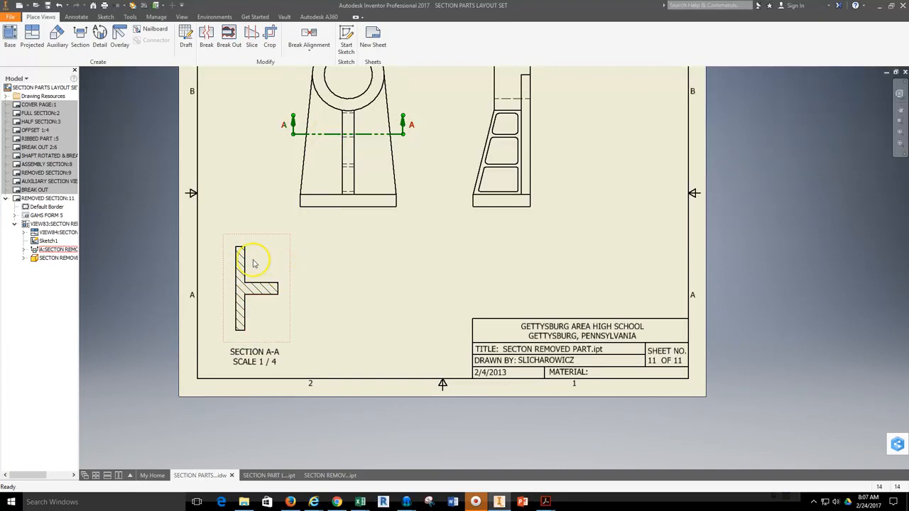
drag(333, 134, 329, 156)
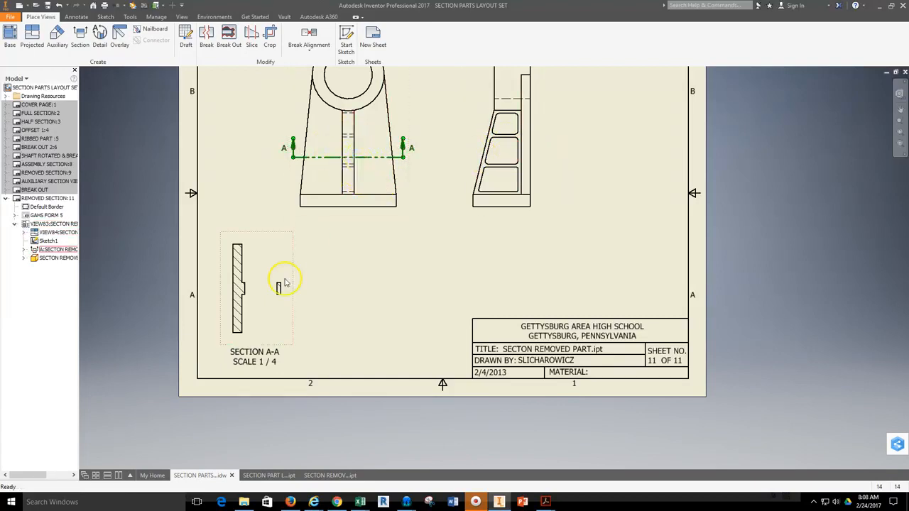
drag(365, 156, 363, 178)
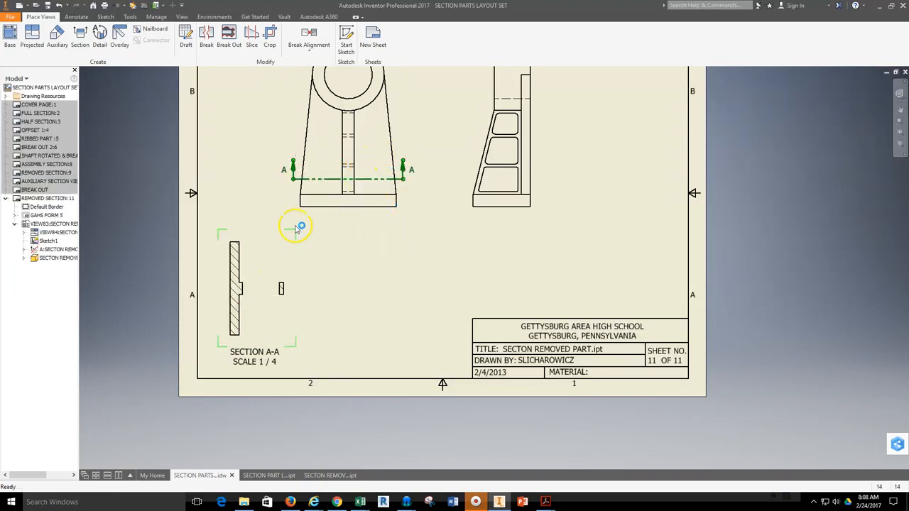
click(313, 179)
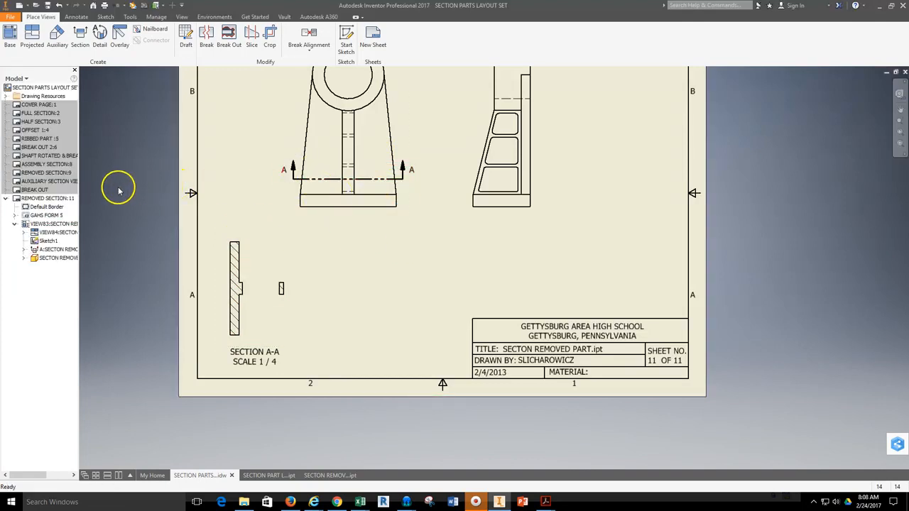
drag(319, 179, 338, 183)
Check the REMOVED SECTION:9 example, and on sheet 11 dimension the A-A cutting line's height from the base plate's bottom edge.
double_click(45, 173)
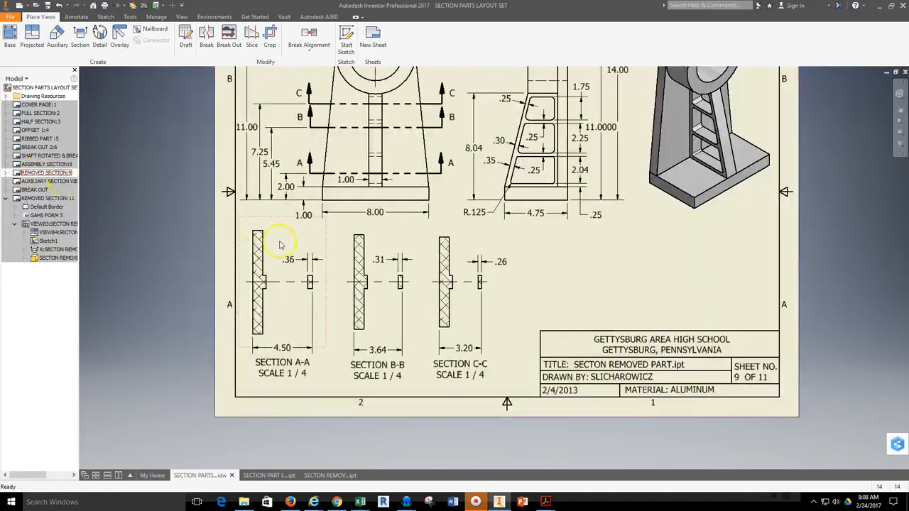
scroll(292, 193, up, 3)
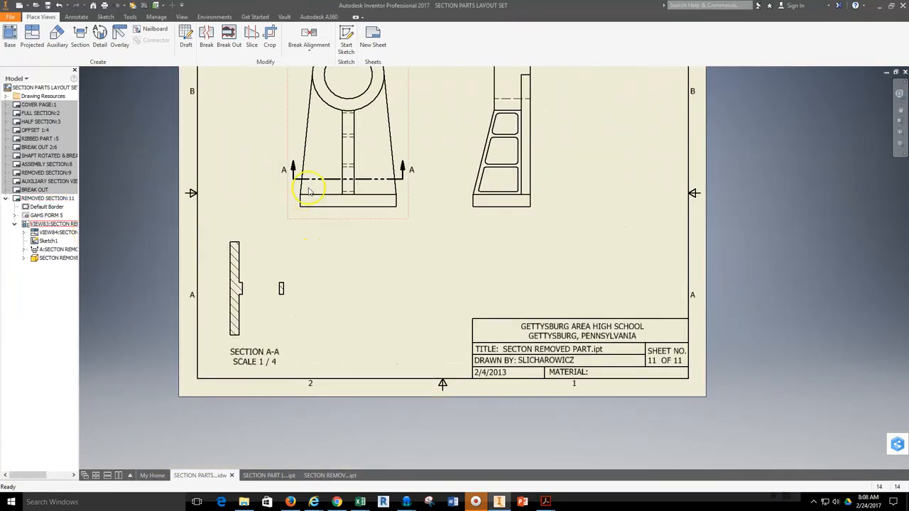
click(76, 16)
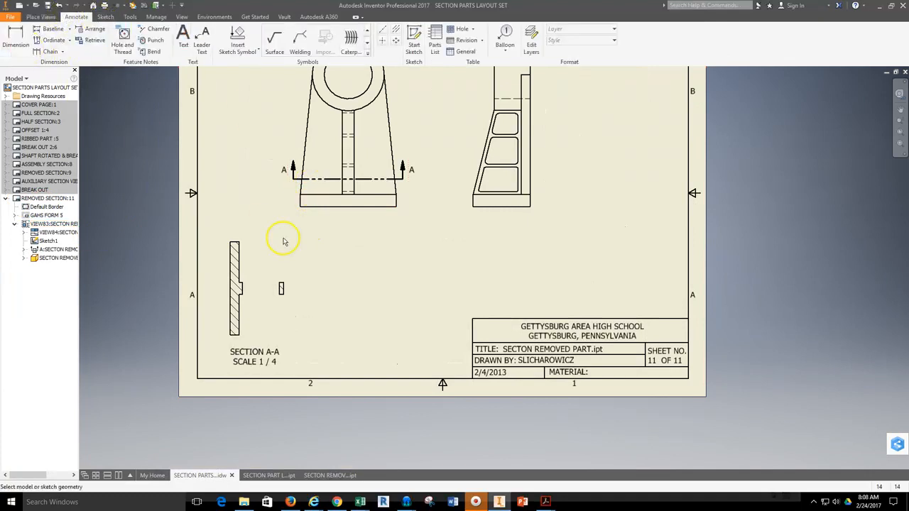
key(d)
click(331, 206)
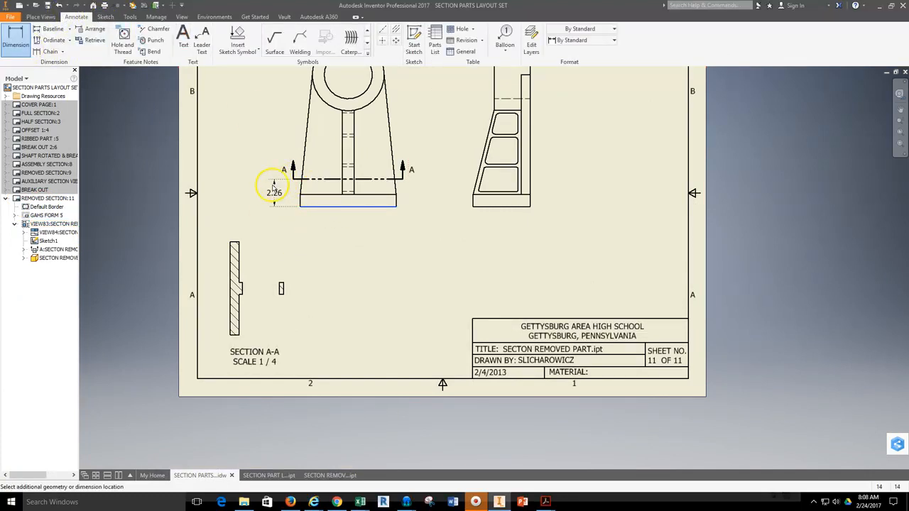
click(260, 187)
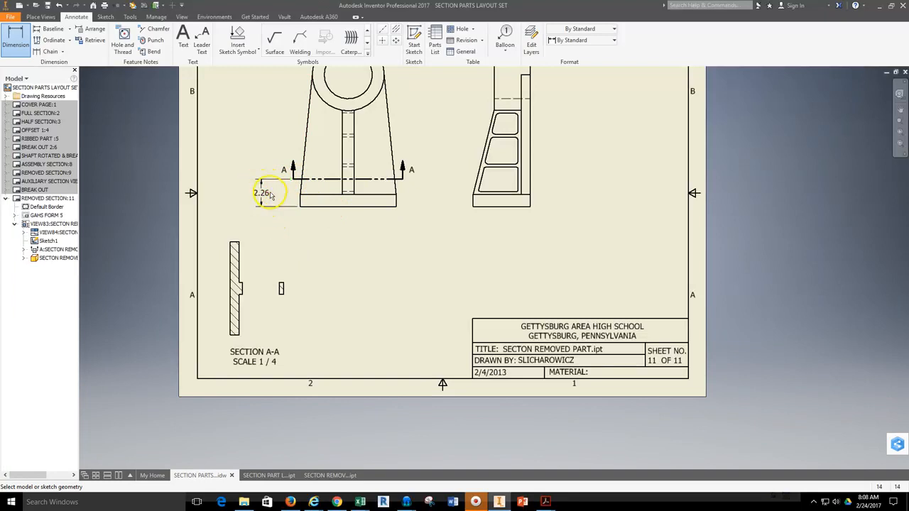
key(Escape)
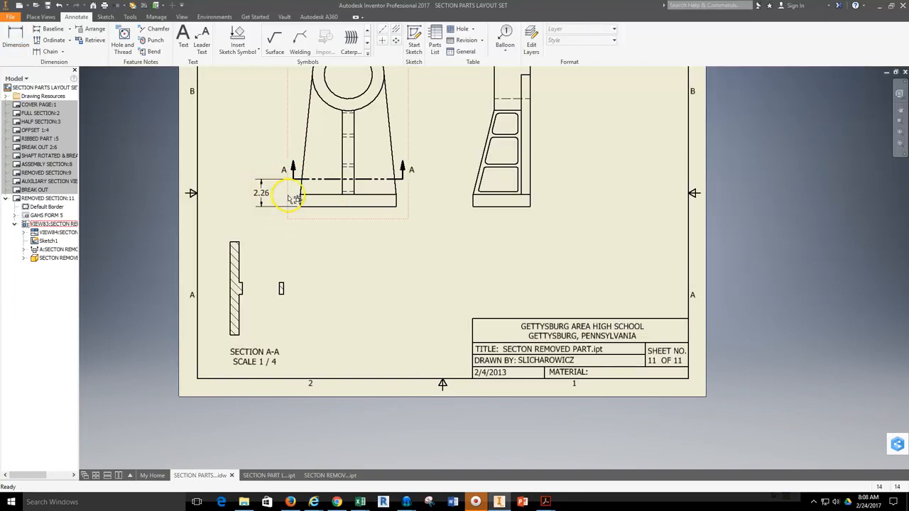
Shift the A-A cutting line freehand to about 2.10 above the base plate's bottom edge.
scroll(309, 197, up, 3)
scroll(310, 182, down, 2)
mouse_move(327, 166)
mouse_down()
mouse_move(357, 170)
mouse_move(349, 193)
mouse_up()
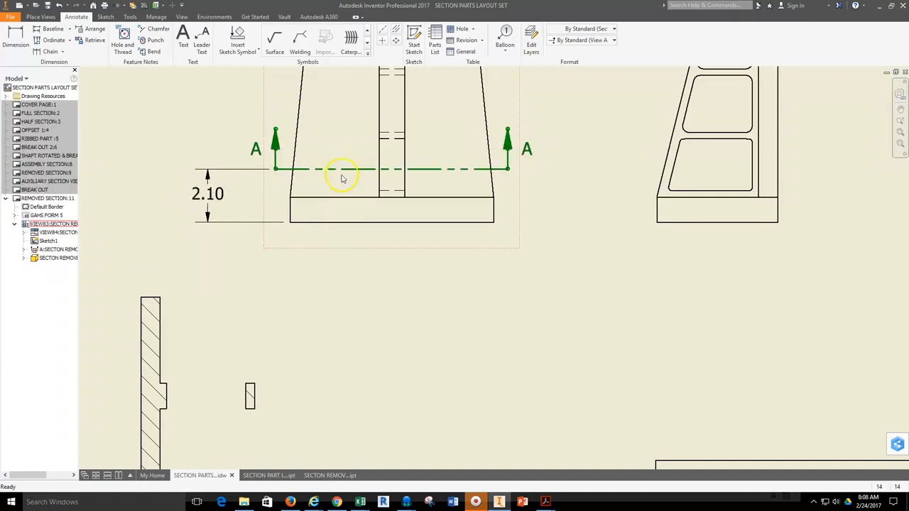
click(589, 306)
scroll(440, 278, up, 4)
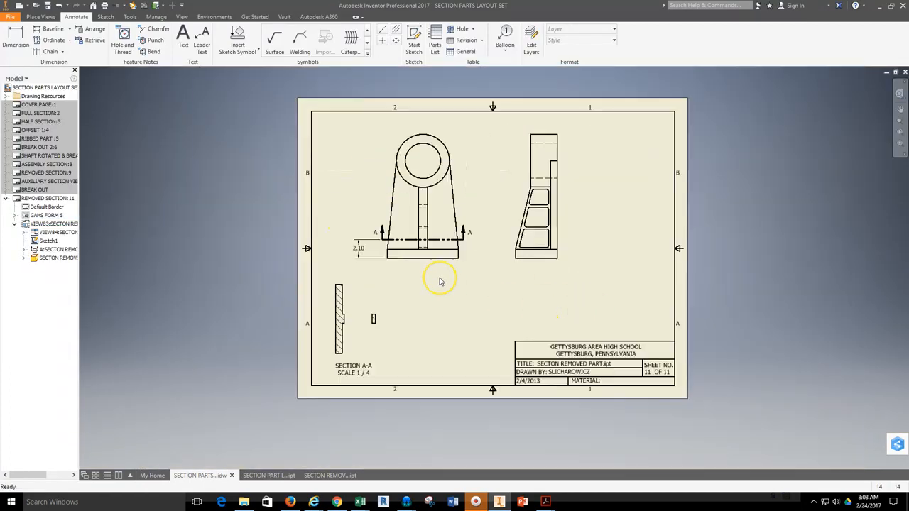
scroll(440, 282, down, 3)
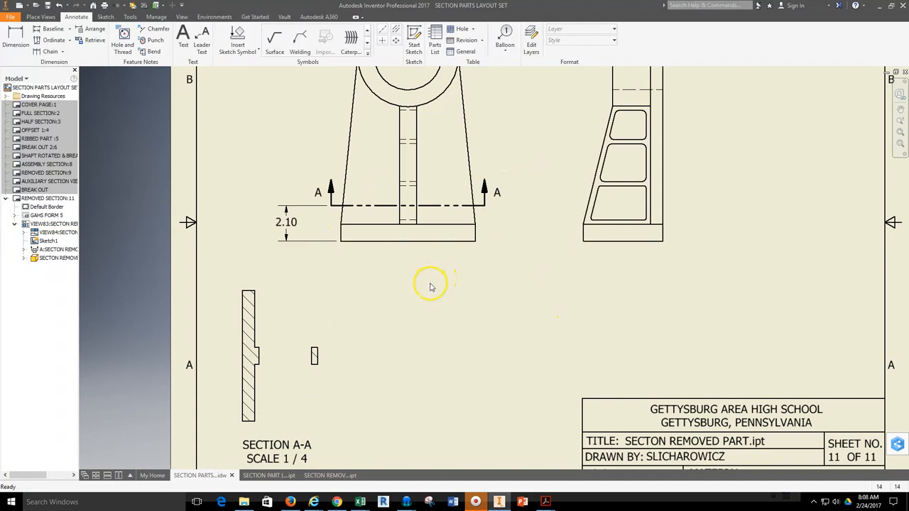
drag(355, 217, 348, 221)
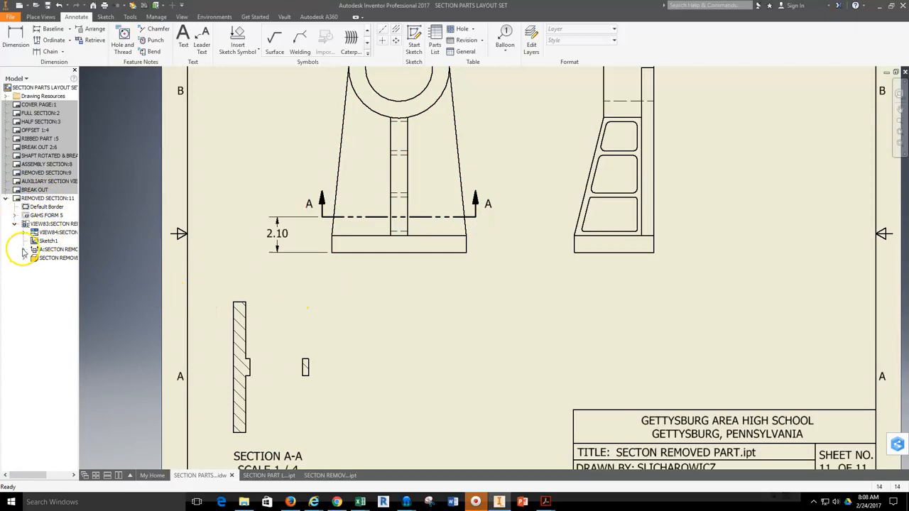
Examine the model tree entries around section view A-A to identify the sketch controlling its cutting line.
click(23, 250)
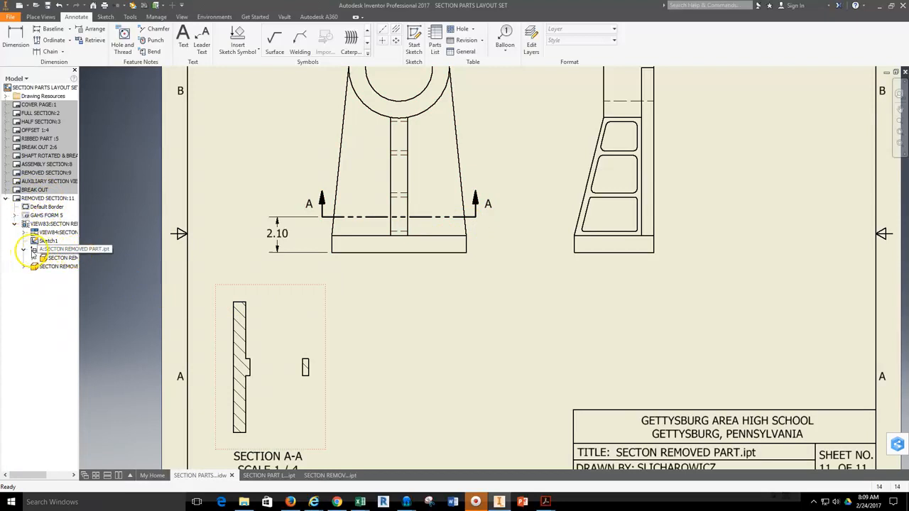
click(34, 259)
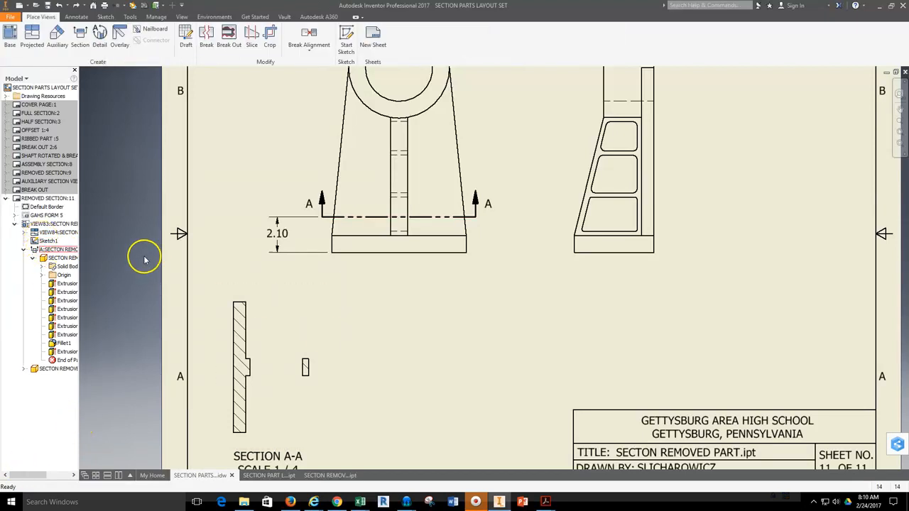
click(45, 241)
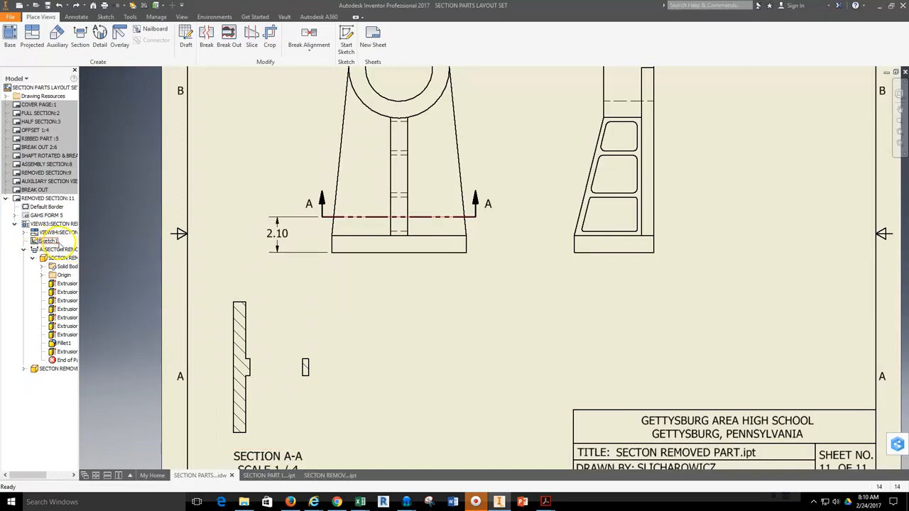
click(55, 258)
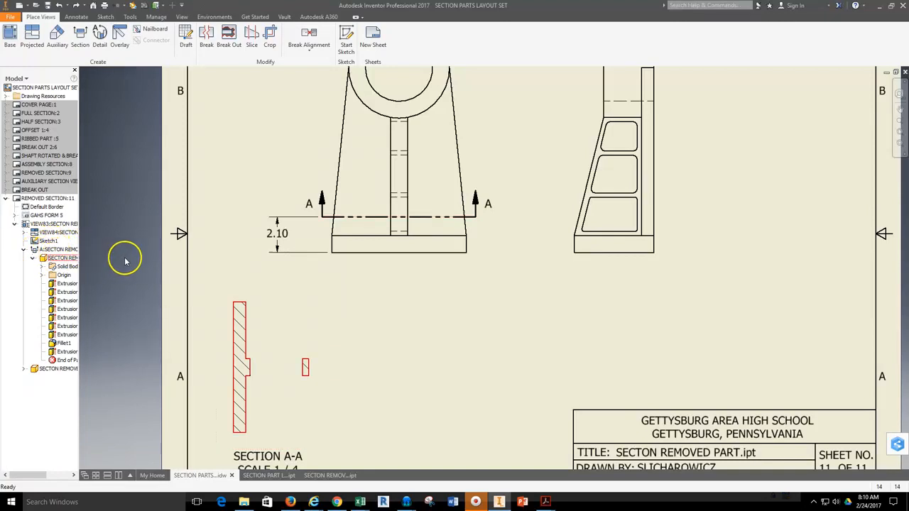
click(326, 218)
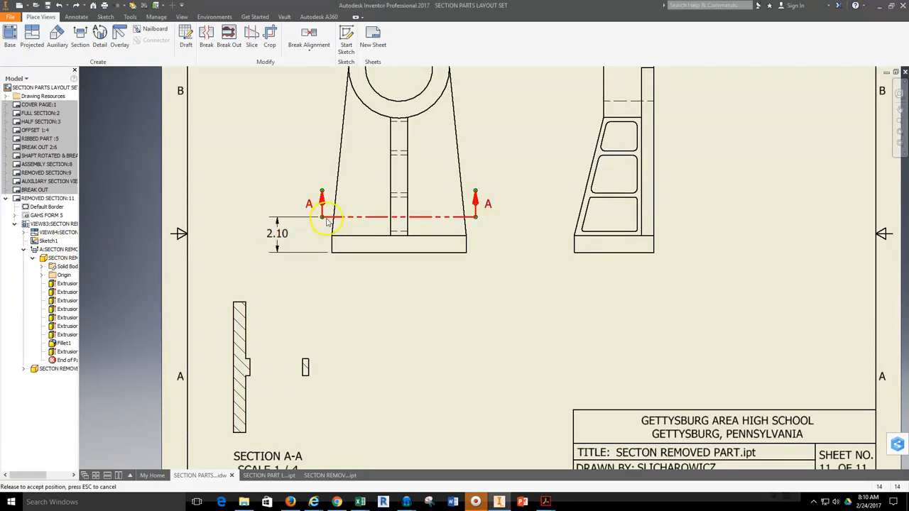
click(33, 260)
click(59, 258)
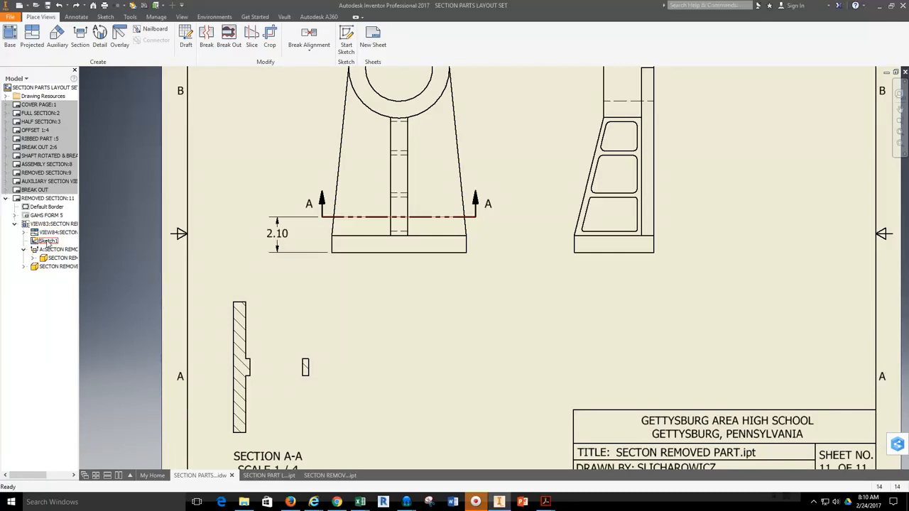
Edit Sketch1, constrain the A-A cutting line 2.0 in above the base plate's bottom edge, and finish the sketch.
right_click(48, 243)
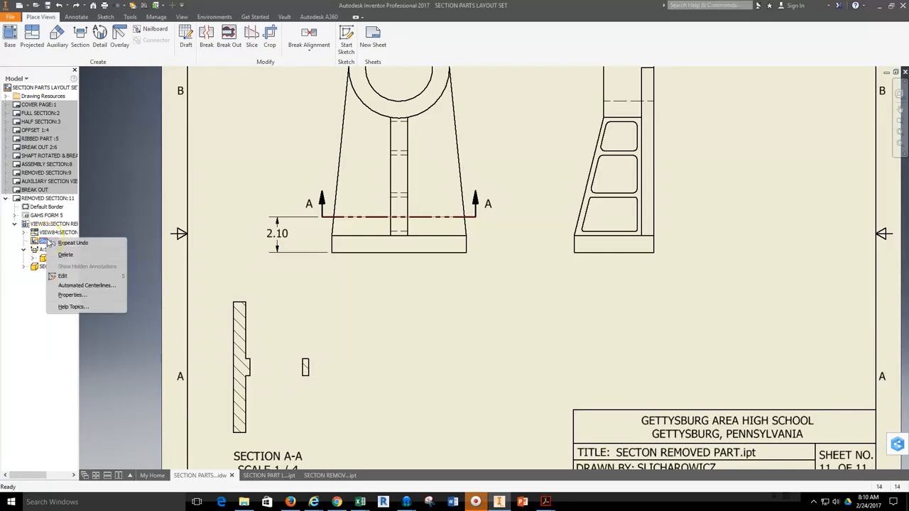
click(61, 277)
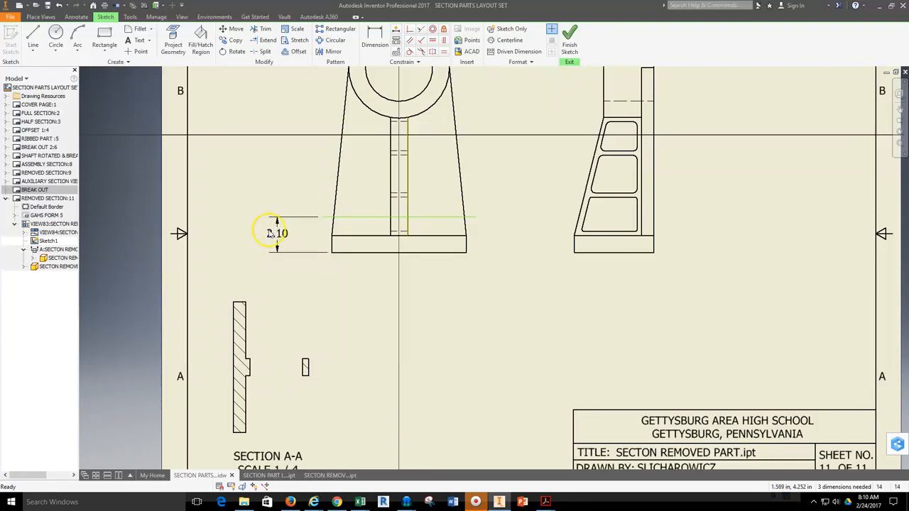
click(380, 41)
click(457, 217)
click(456, 253)
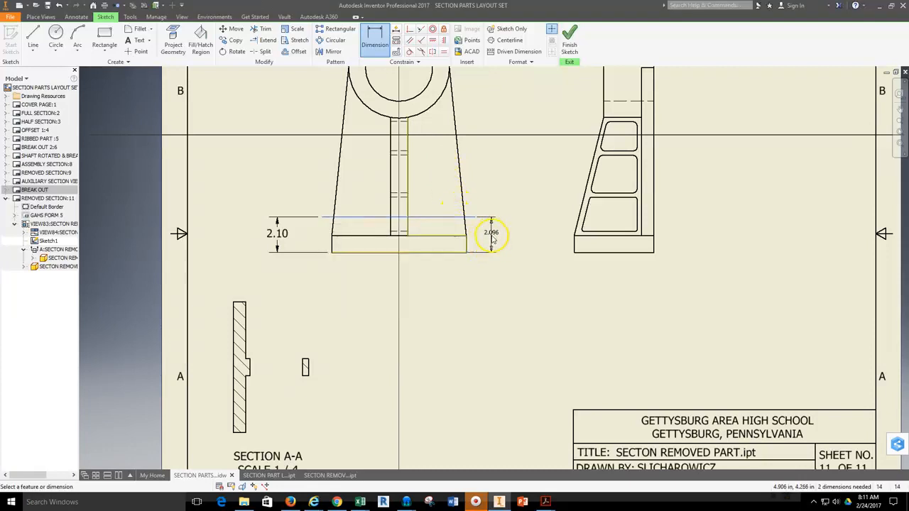
click(491, 235)
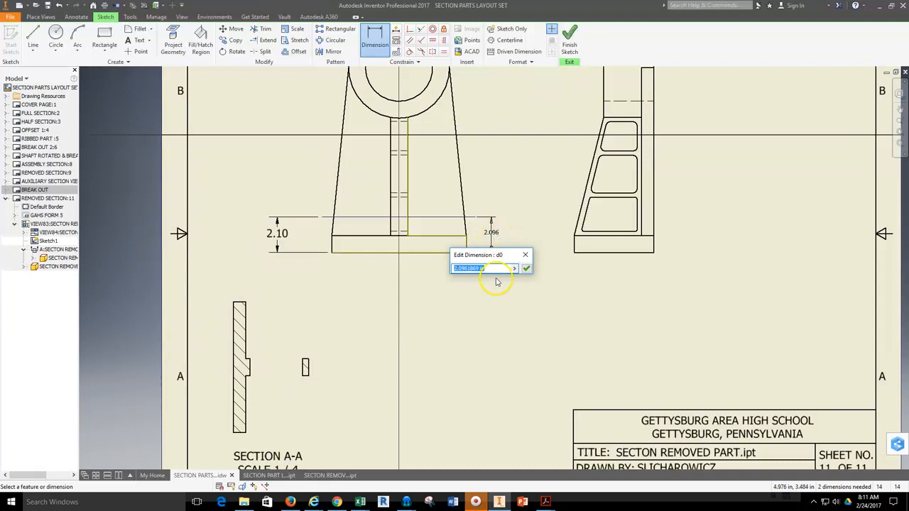
text(2.0)
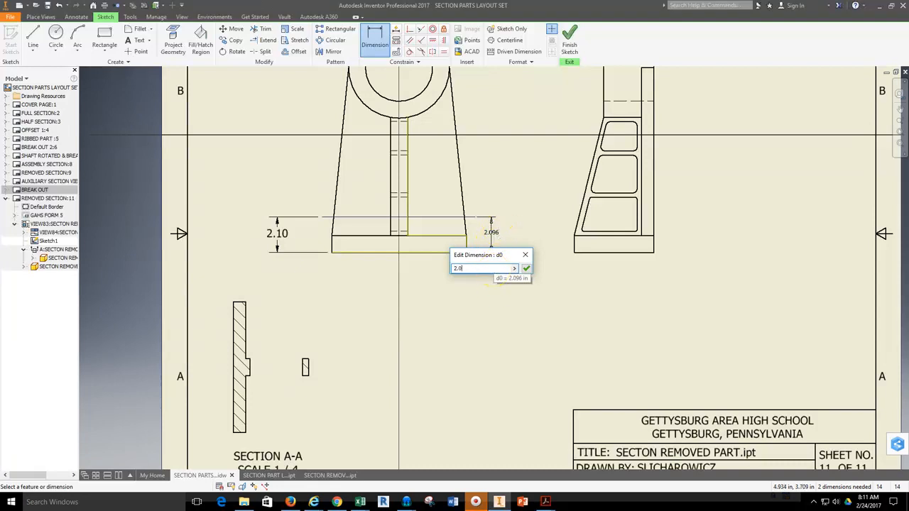
key(Return)
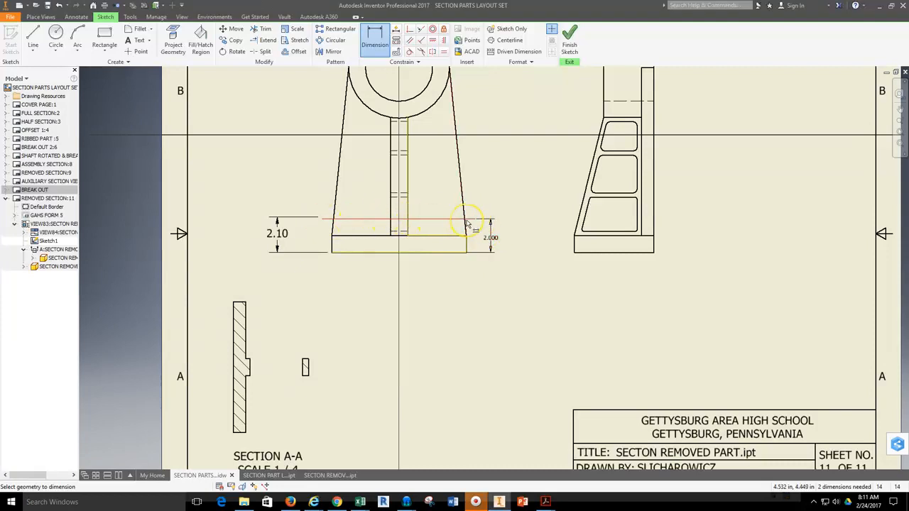
click(570, 47)
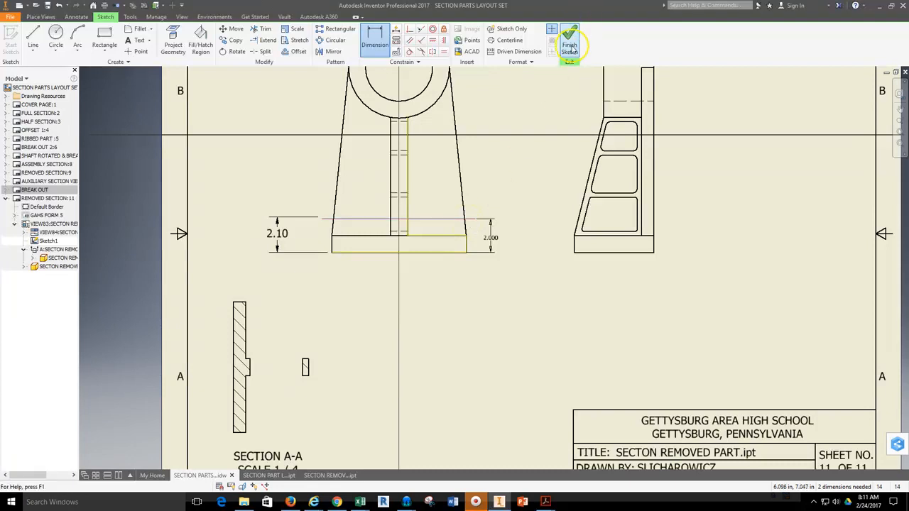
drag(307, 199, 474, 224)
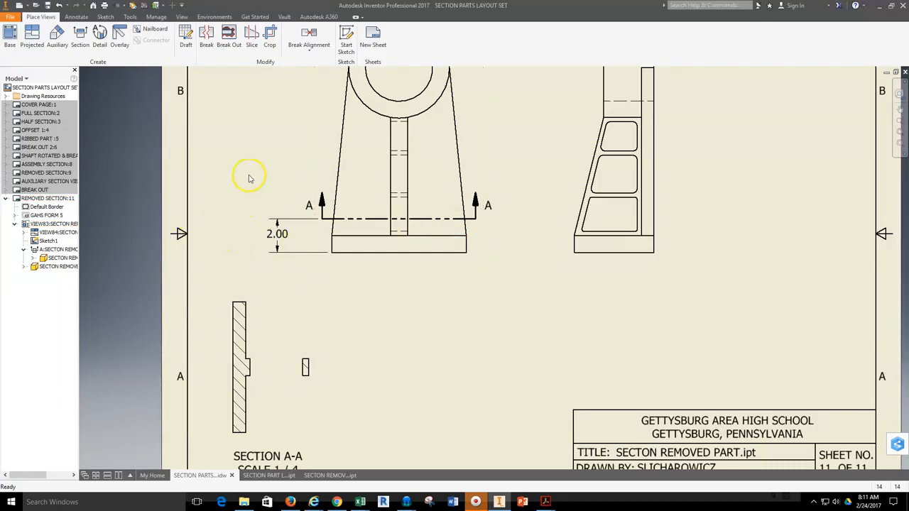
Start a second section view with a horizontal cutting line across the front view's ribbed web, above line A-A.
click(80, 35)
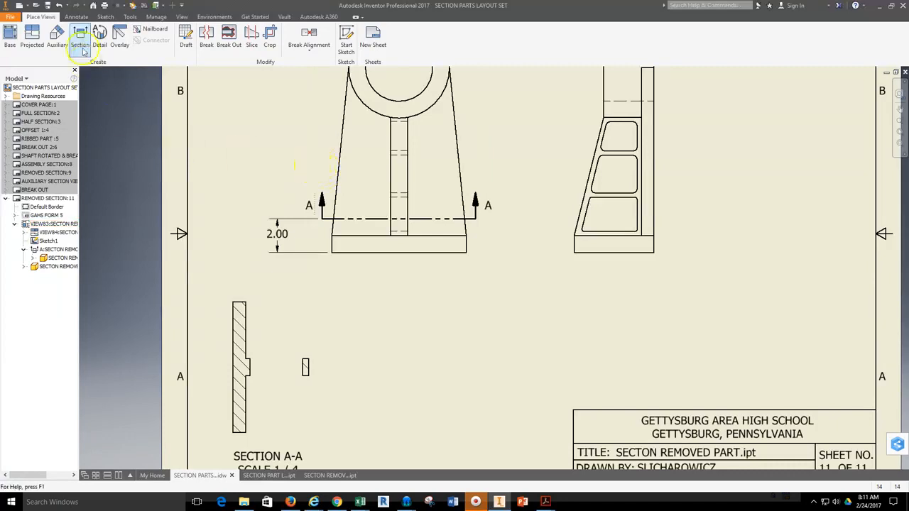
click(342, 165)
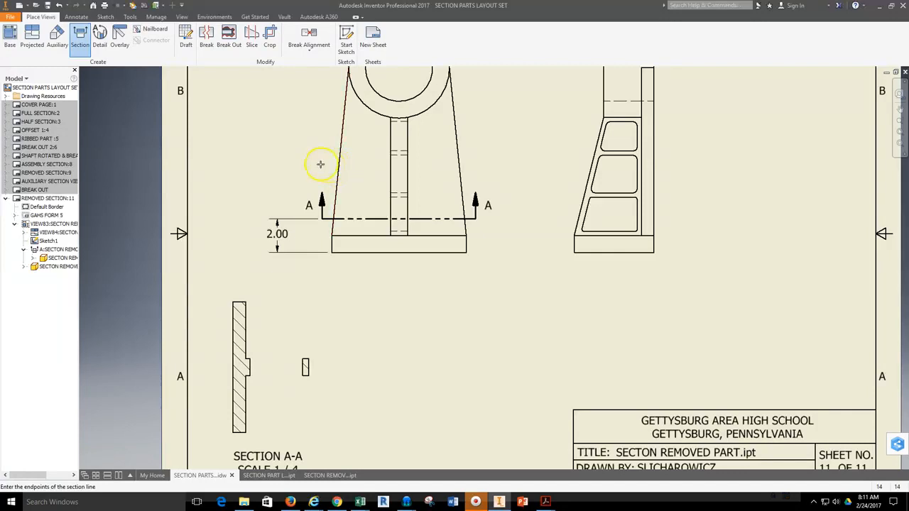
click(473, 163)
right_click(474, 165)
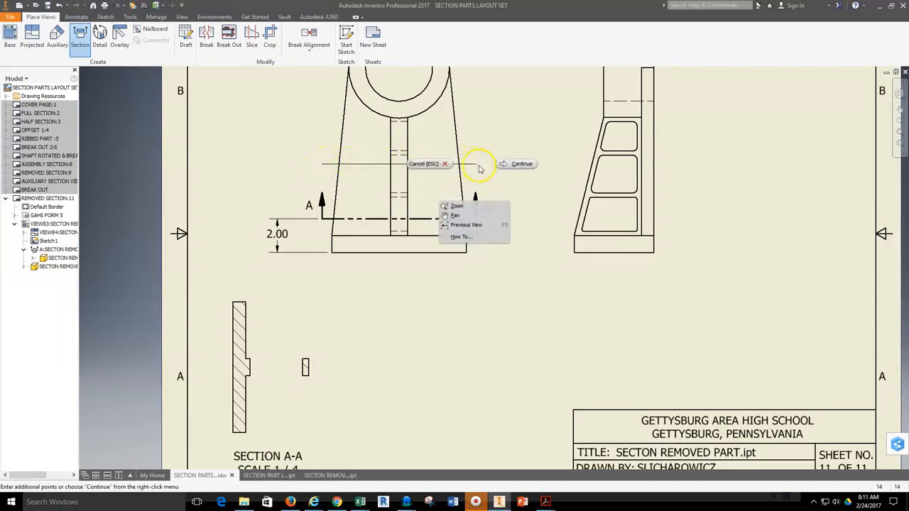
click(515, 165)
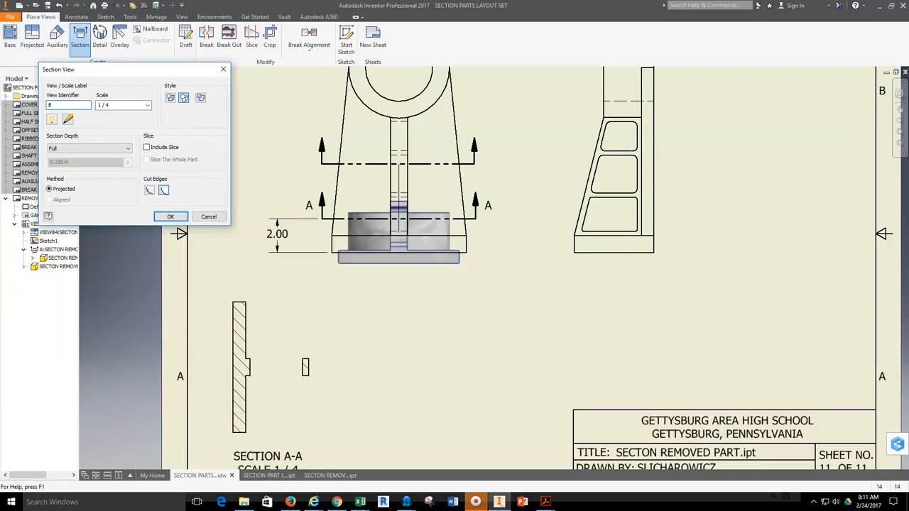
Set section B's depth to a distance of .001 in and place the view below the front view.
click(125, 150)
click(88, 162)
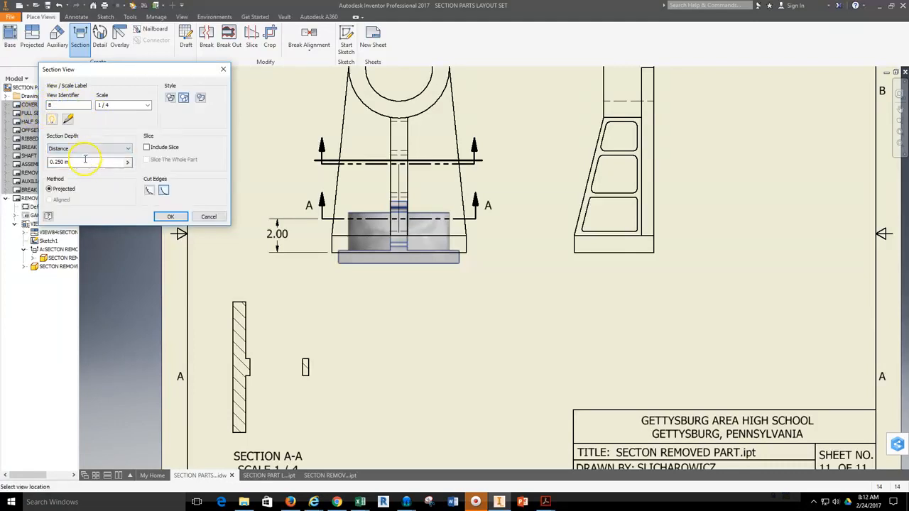
drag(86, 161, 32, 165)
text(.00)
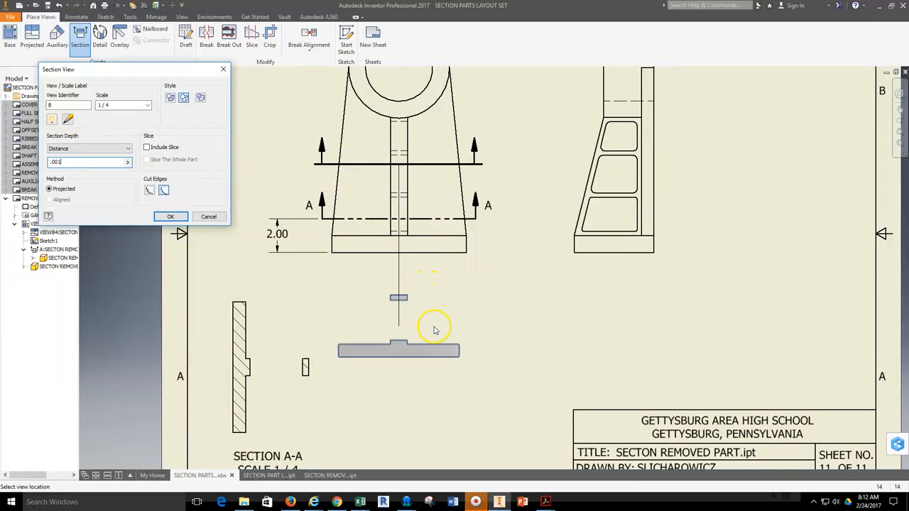
text(1)
click(431, 359)
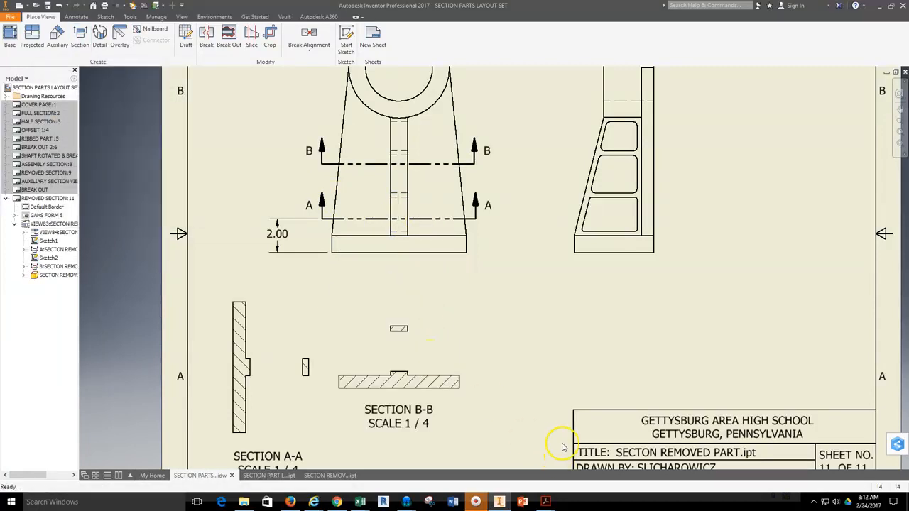
Rotate section view B-B by edge, making the hatched plate's short end edge horizontal so the plate stands upright like section A-A.
click(465, 352)
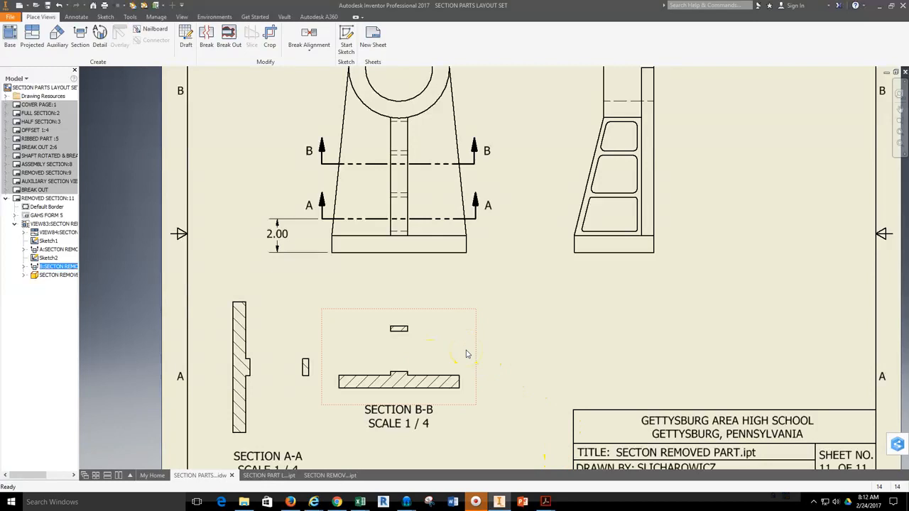
right_click(467, 353)
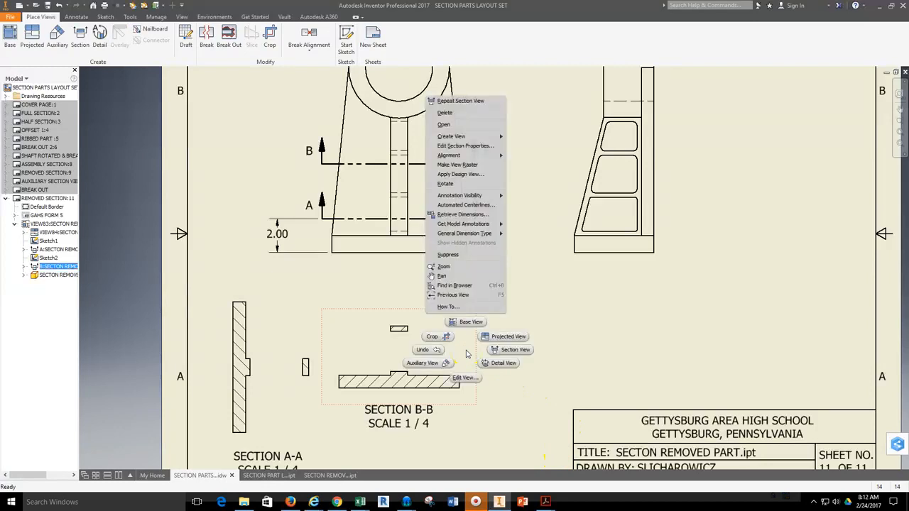
click(446, 184)
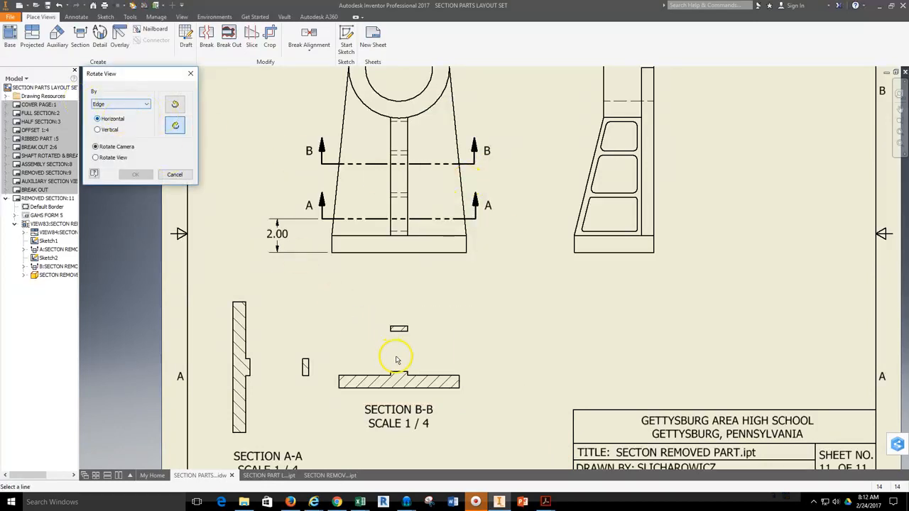
click(463, 385)
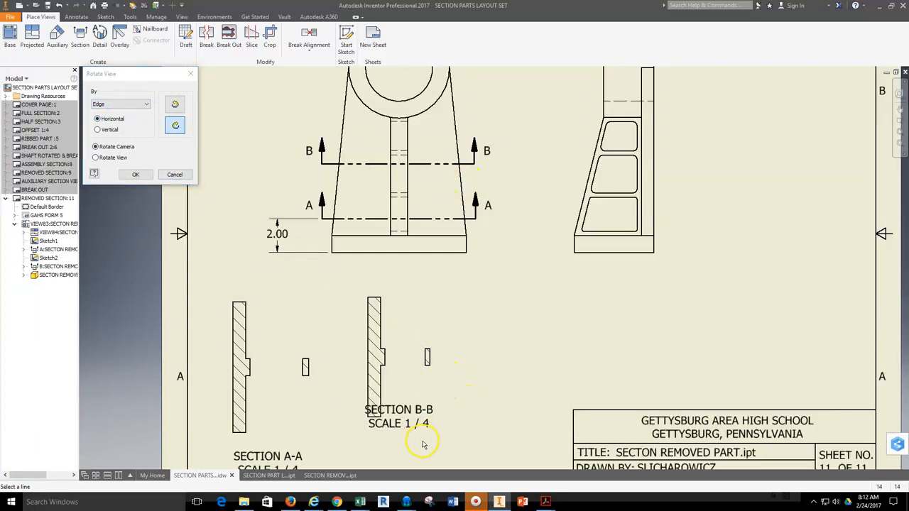
click(134, 174)
Move section view B-B level beside section A-A and place its label beneath the hatched plate.
middle_drag(472, 332, 450, 262)
right_click(407, 320)
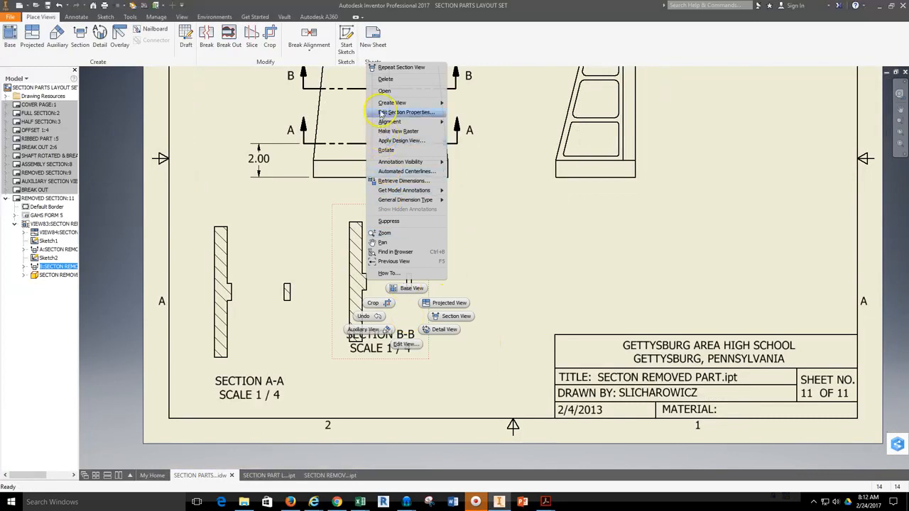
click(521, 278)
drag(444, 265, 406, 294)
drag(403, 377, 389, 398)
drag(377, 223, 375, 223)
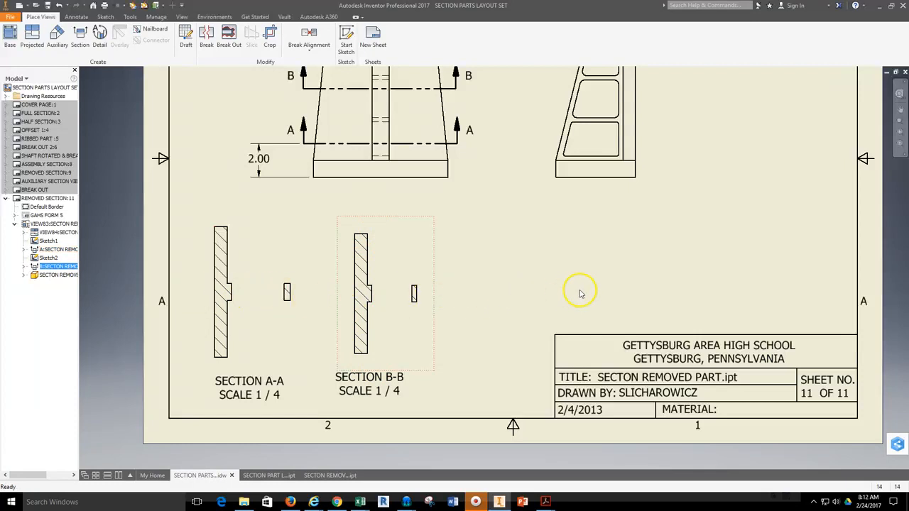
Add a centerline bisector between section B-B's plate ends and extend it through the small detached rib section.
click(76, 17)
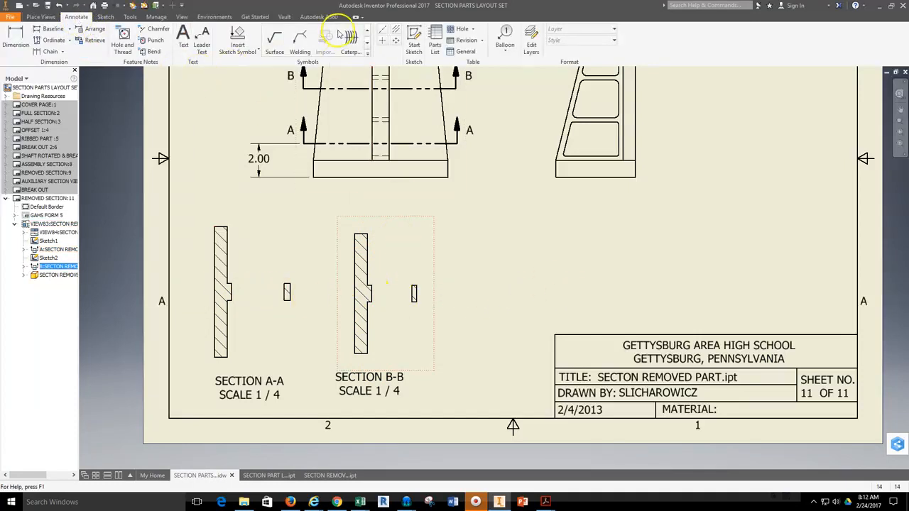
click(395, 30)
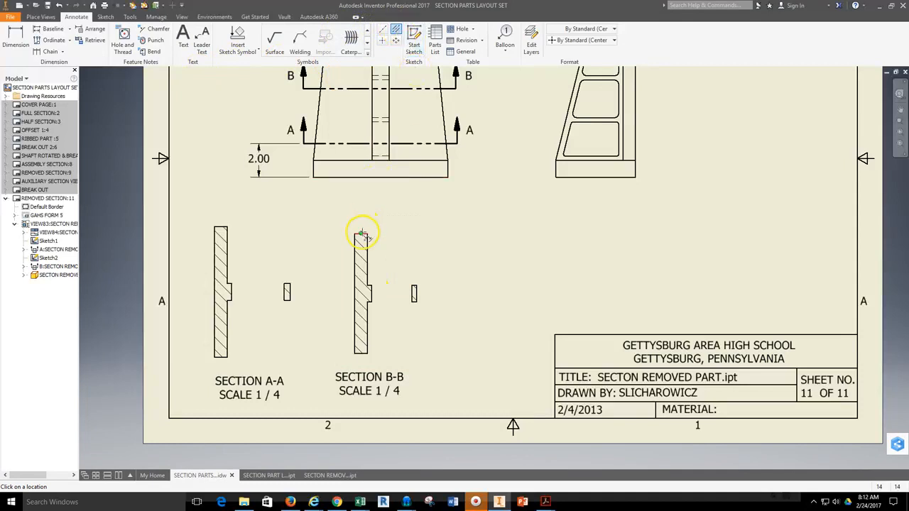
scroll(366, 235, down, 5)
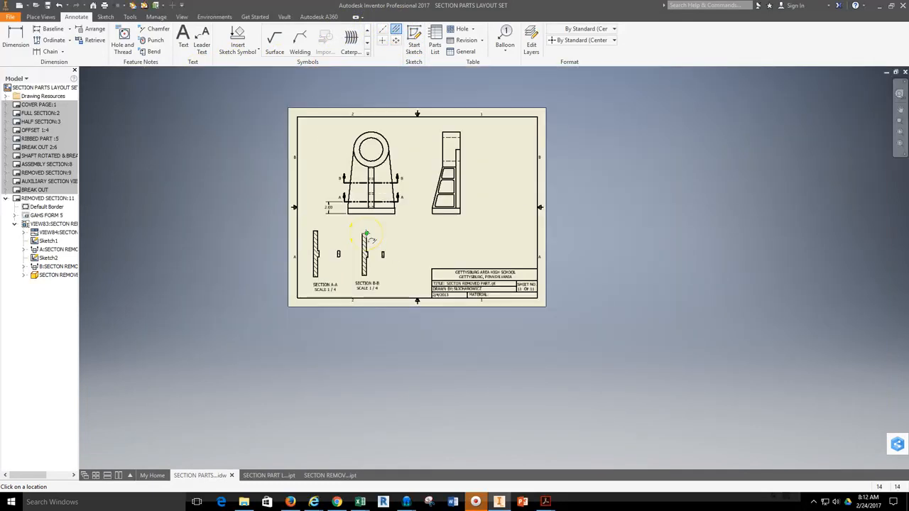
scroll(351, 237, up, 10)
middle_drag(375, 266, 376, 133)
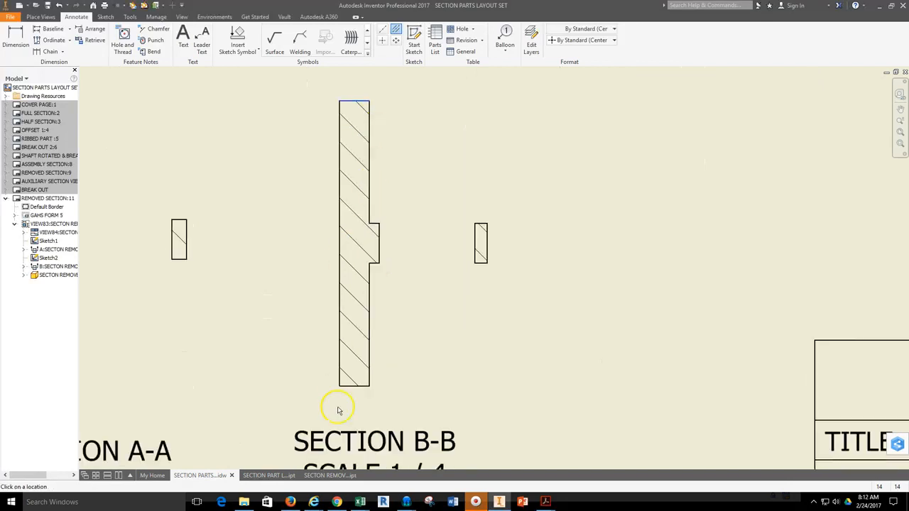
click(359, 386)
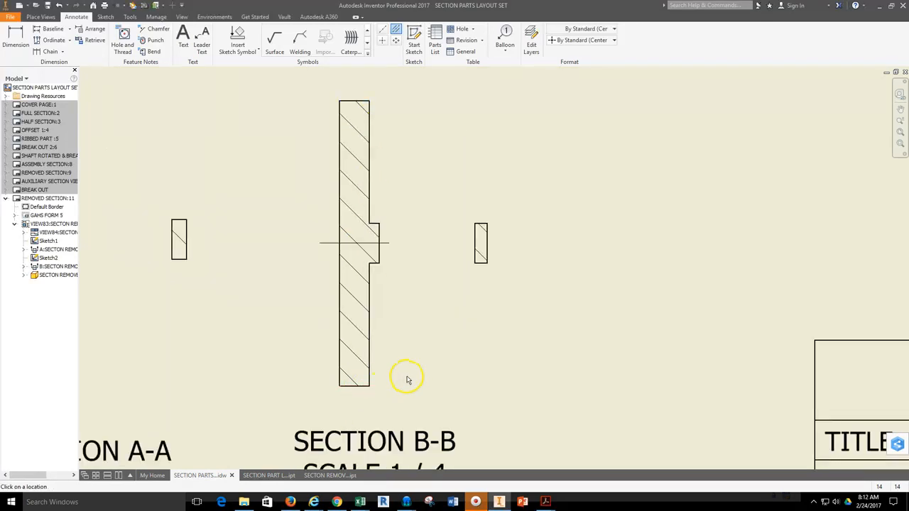
right_click(391, 252)
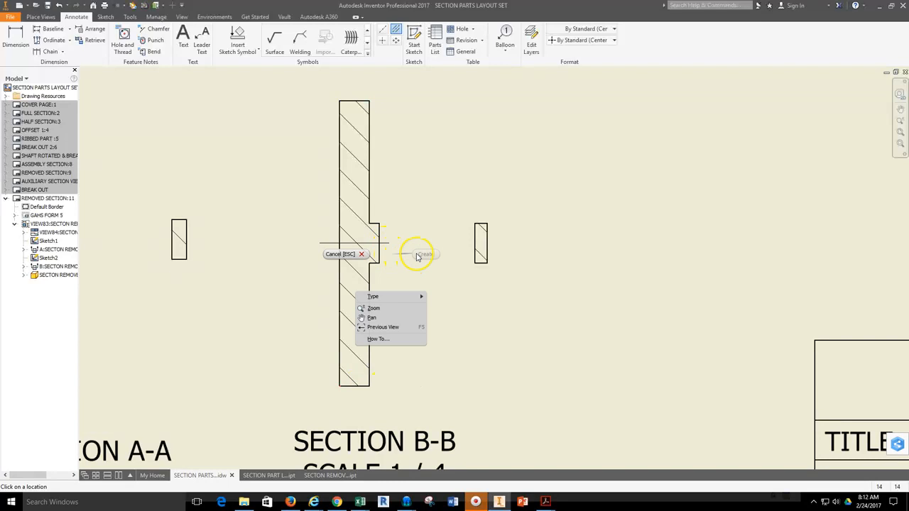
key(Escape)
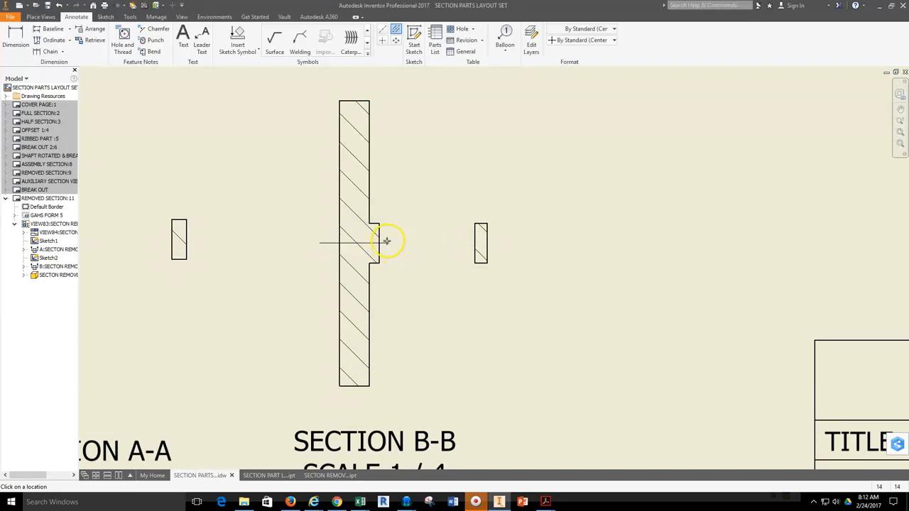
key(Escape)
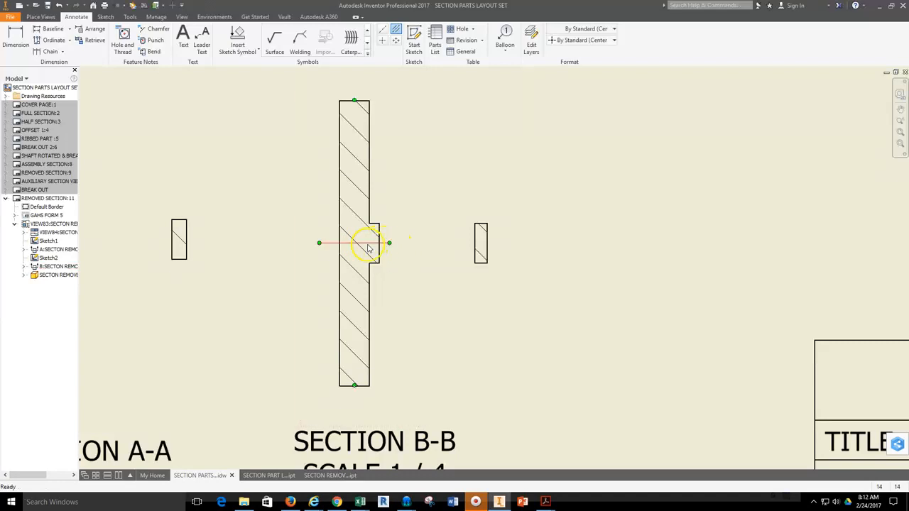
drag(390, 243, 496, 245)
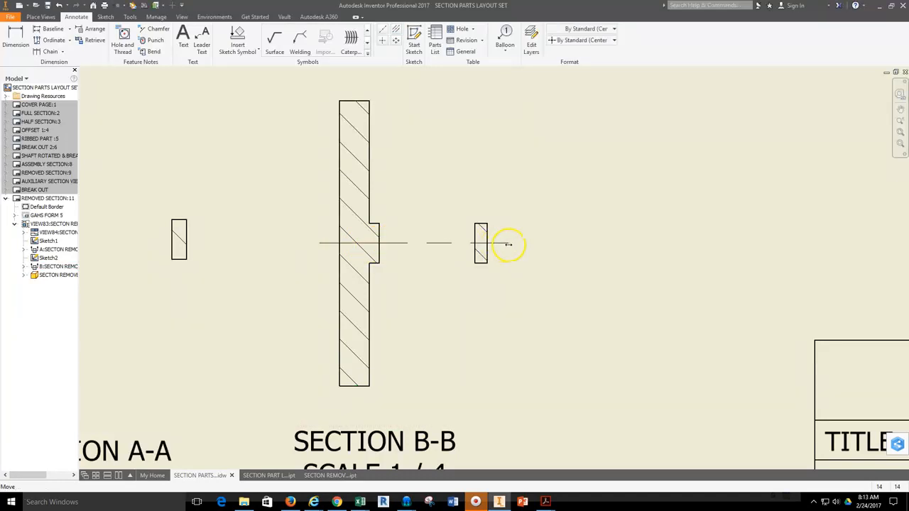
Add a centerline bisector across section A-A's plate and extend it through its small detached rib section.
scroll(503, 270, down, 4)
click(396, 28)
scroll(337, 229, up, 5)
scroll(334, 348, down, 5)
scroll(348, 298, up, 5)
scroll(389, 278, down, 2)
middle_drag(390, 197, 344, 290)
right_click(369, 272)
click(363, 272)
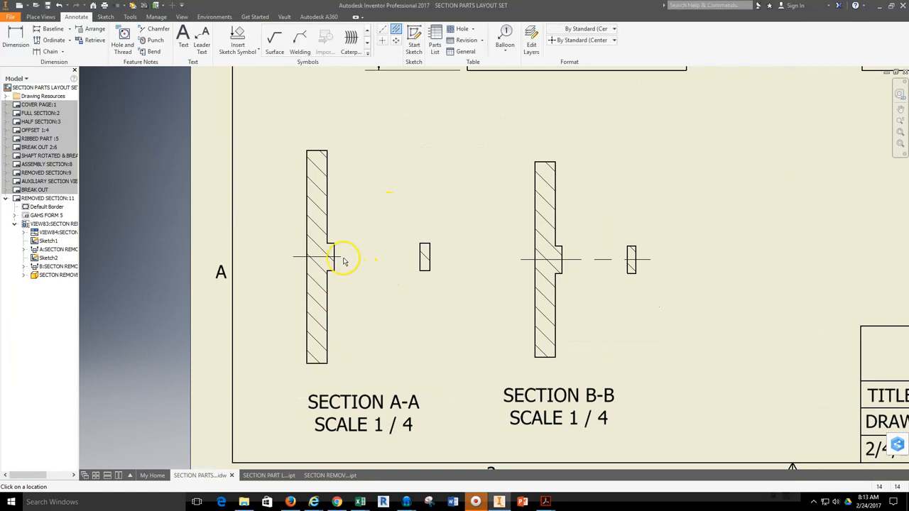
key(Escape)
drag(340, 257, 435, 257)
click(428, 319)
Align section view A-A horizontally with section view B-B.
scroll(436, 322, down, 3)
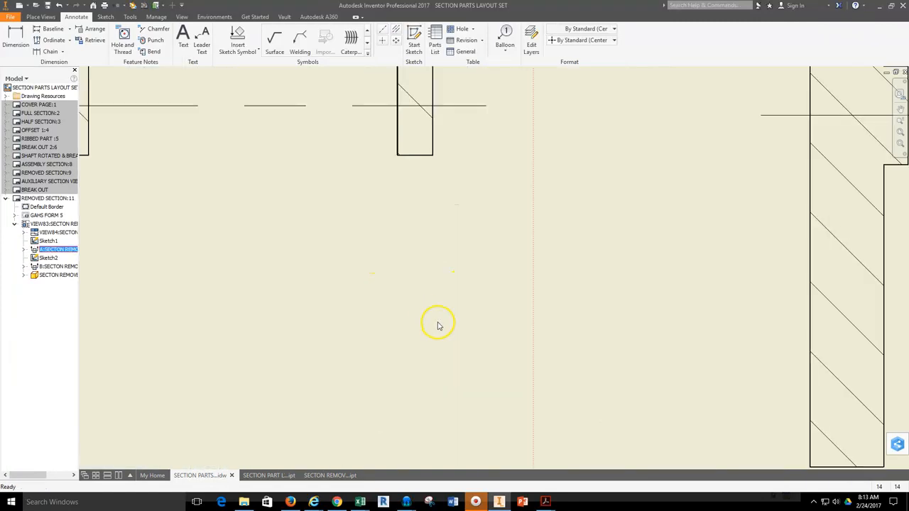
scroll(438, 325, up, 4)
middle_drag(439, 326, 359, 318)
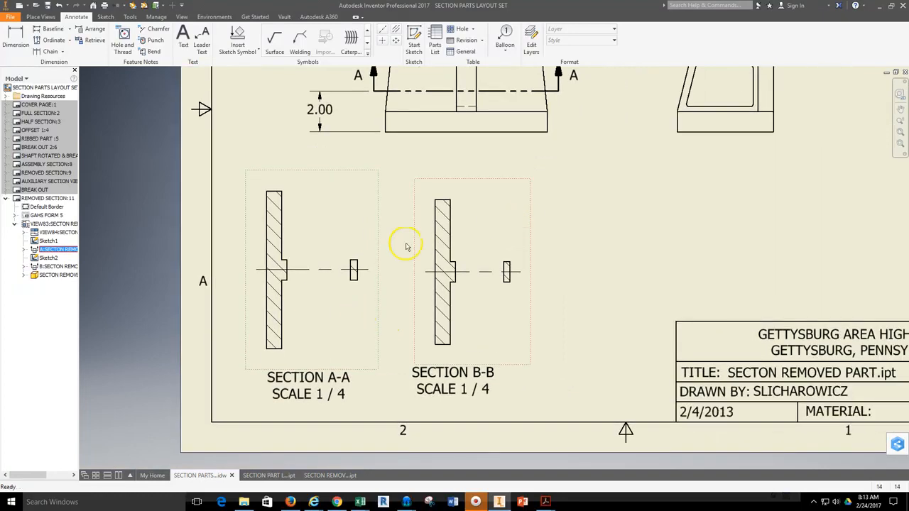
right_click(357, 197)
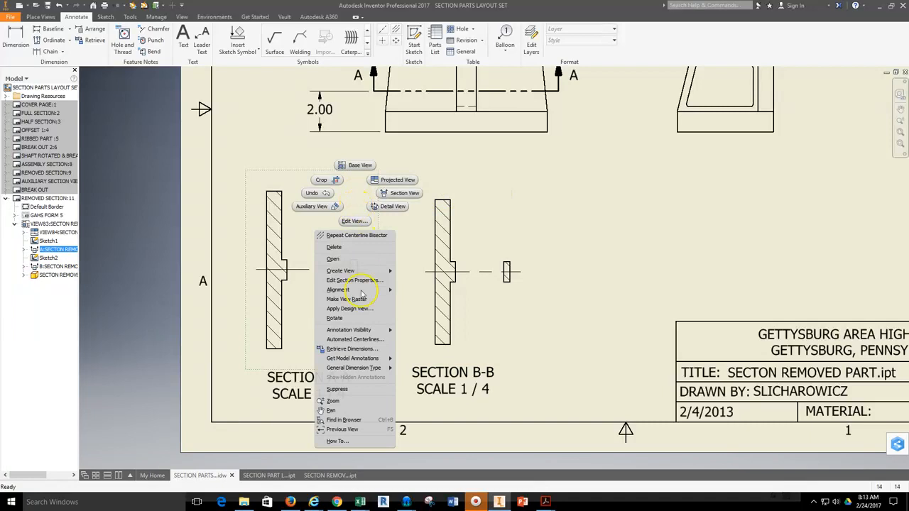
mouse_move(365, 293)
click(422, 292)
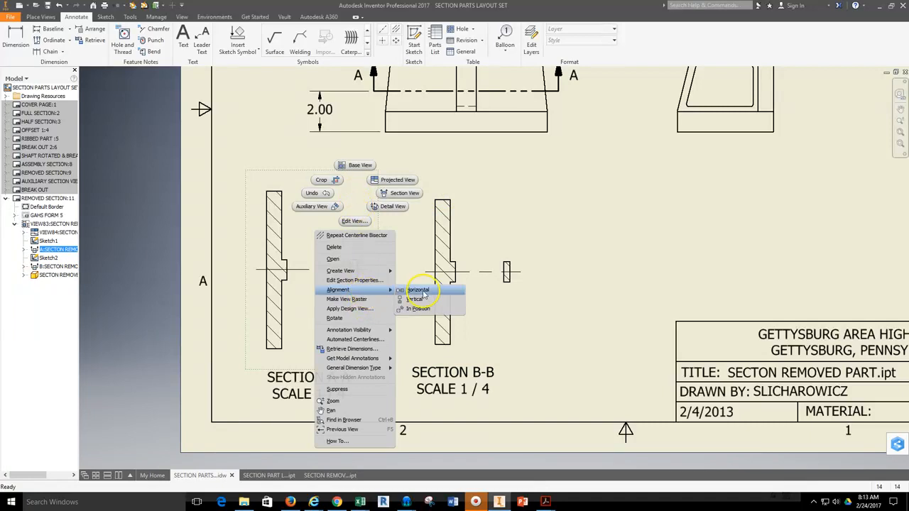
click(476, 219)
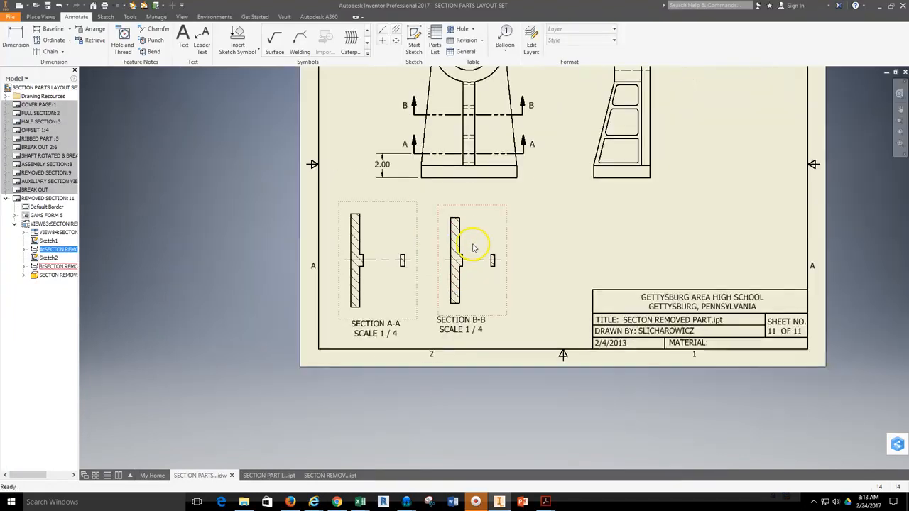
Lower section B-B's label so it sits level with section A-A's label.
scroll(469, 243, down, 2)
middle_drag(466, 241, 410, 254)
click(488, 323)
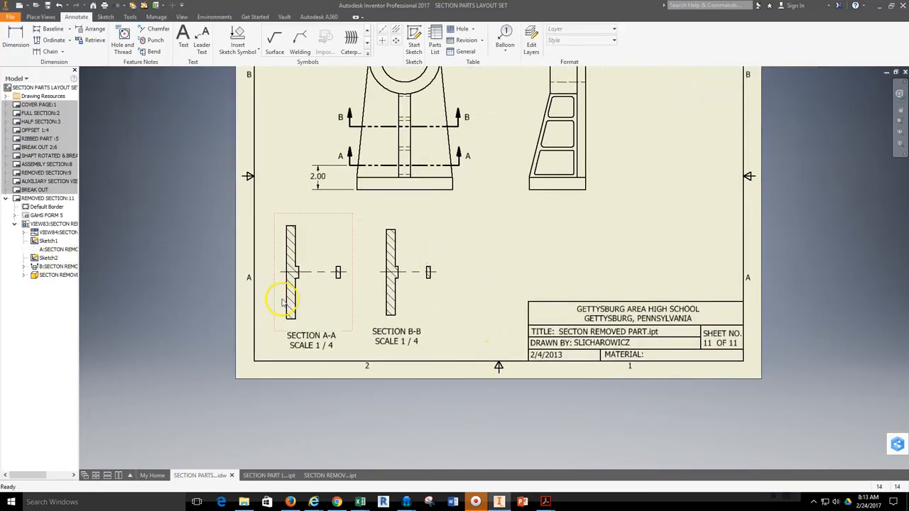
drag(389, 346, 391, 351)
click(459, 242)
middle_drag(447, 216, 422, 274)
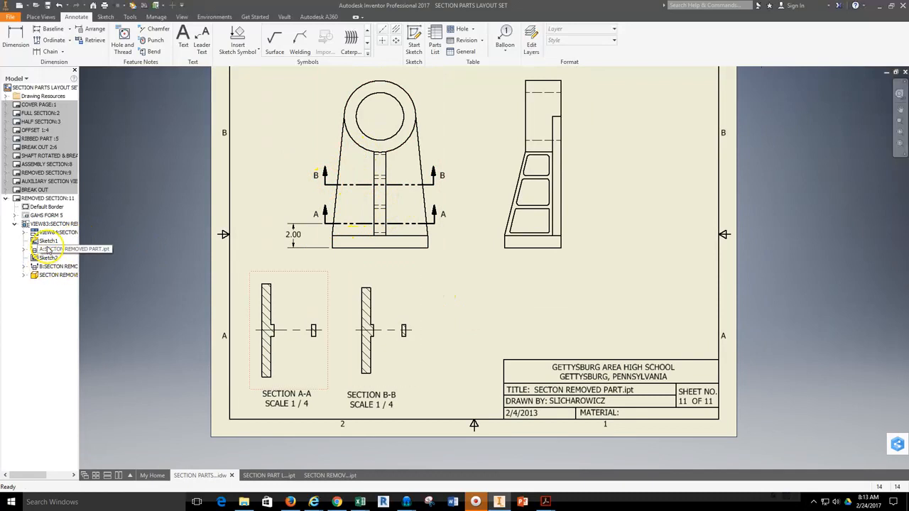
Edit Sketch2, dimension the B-B cutting line's height above the base plate's bottom edge at its drawn value, and finish the sketch.
drag(334, 184, 335, 188)
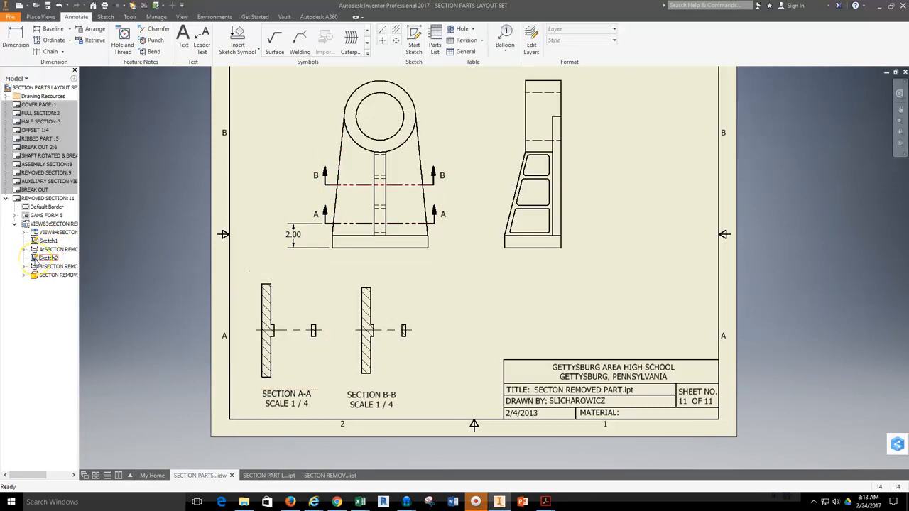
right_click(36, 260)
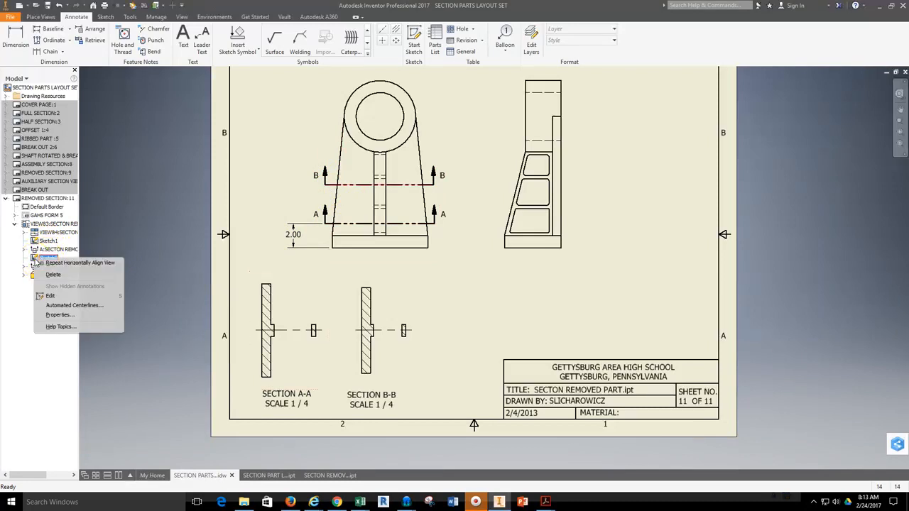
click(61, 295)
click(375, 39)
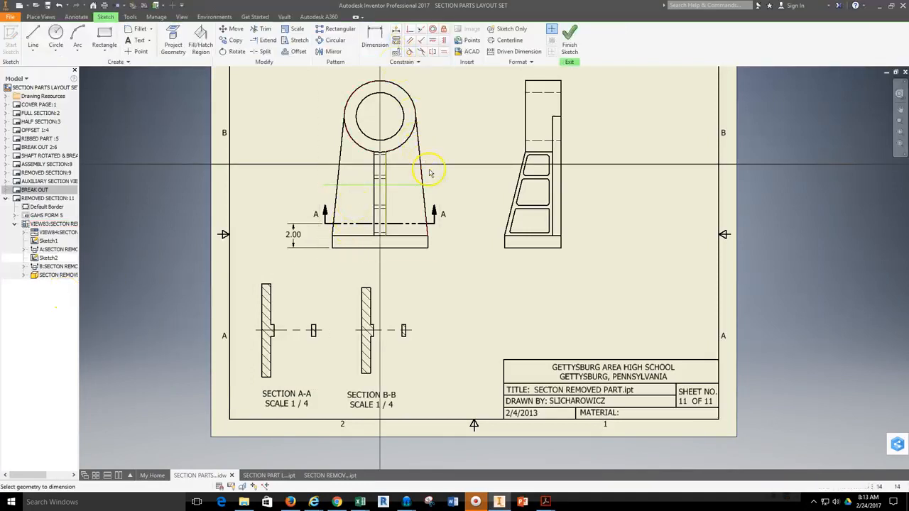
click(433, 246)
click(459, 234)
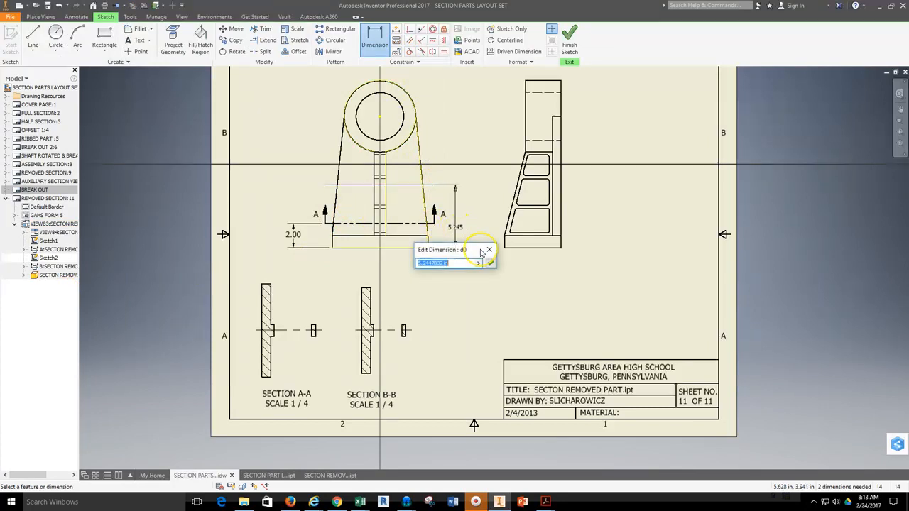
click(17, 176)
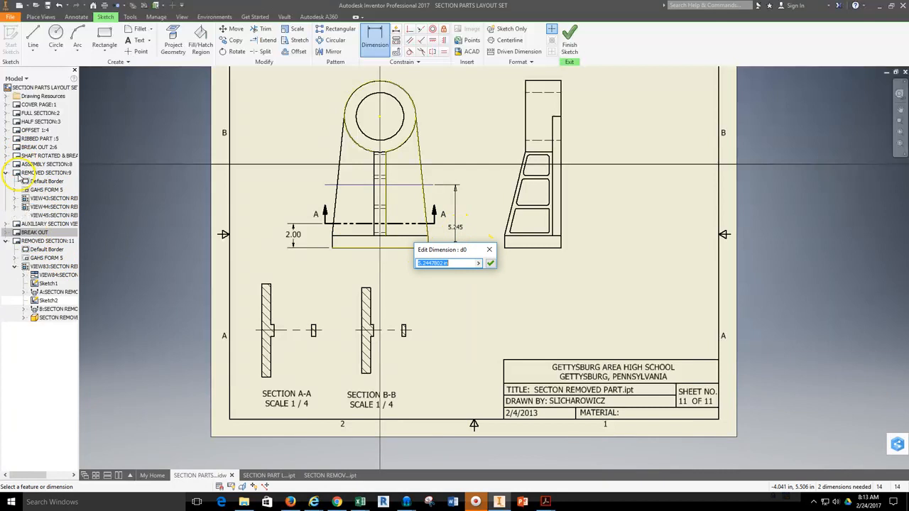
click(16, 175)
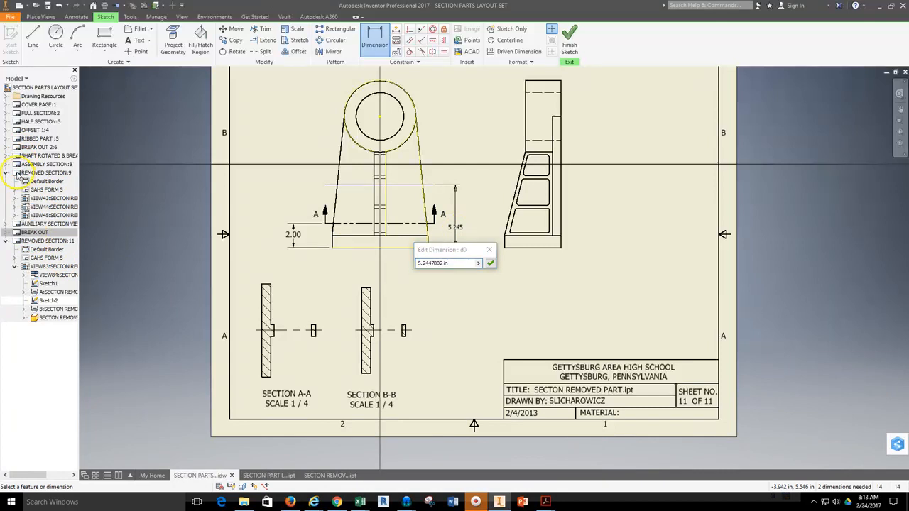
click(490, 262)
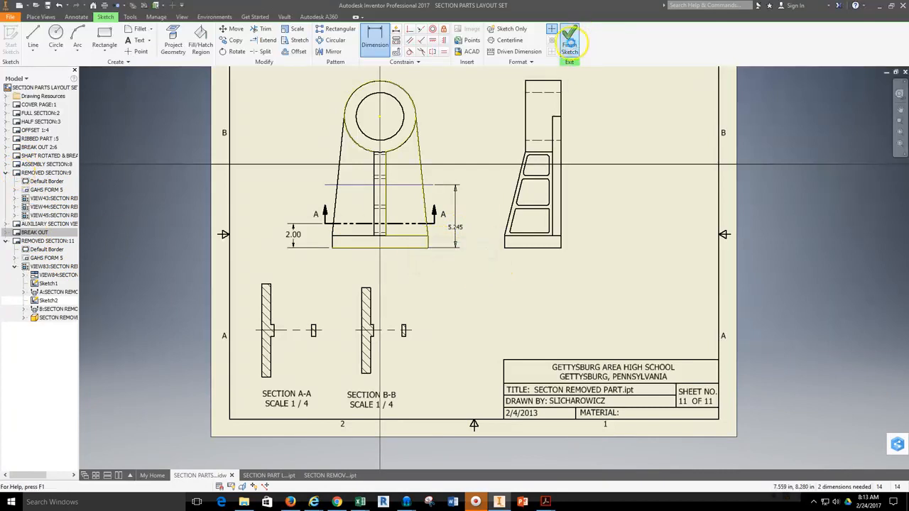
click(570, 44)
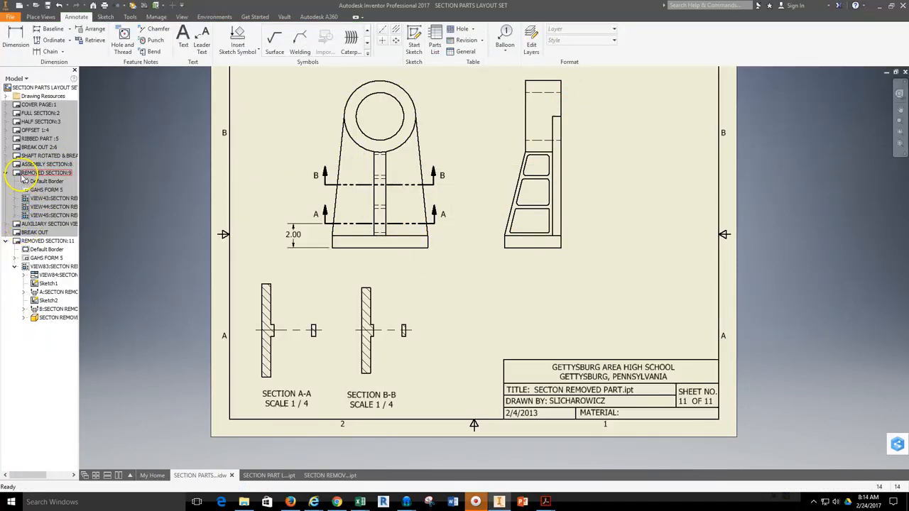
Open the Removed Section sheet 9 and examine the front view's height dimensions for its cutting lines.
double_click(21, 175)
scroll(306, 263, up, 3)
middle_drag(301, 271, 292, 322)
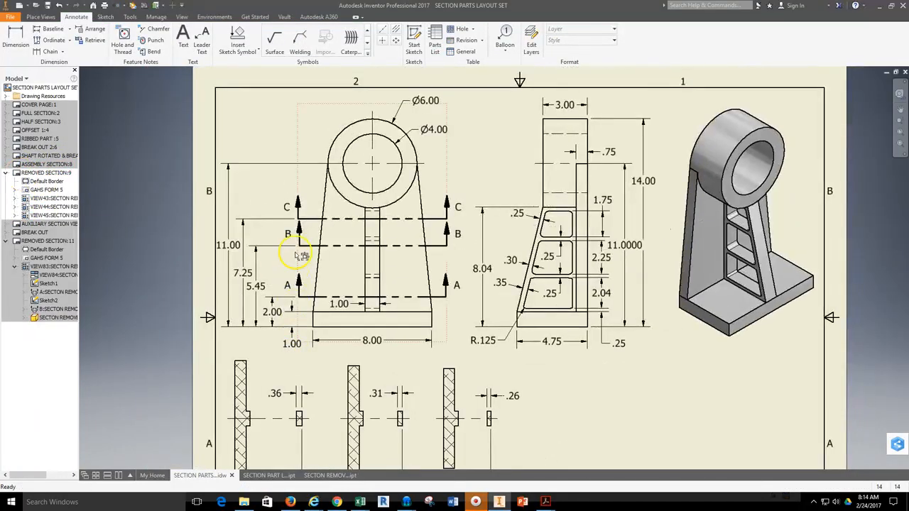
Return to Removed Section sheet 11, edit Sketch2, set the B-B cutting line's height above the base plate's bottom edge to 5.45, and finish the sketch.
click(263, 250)
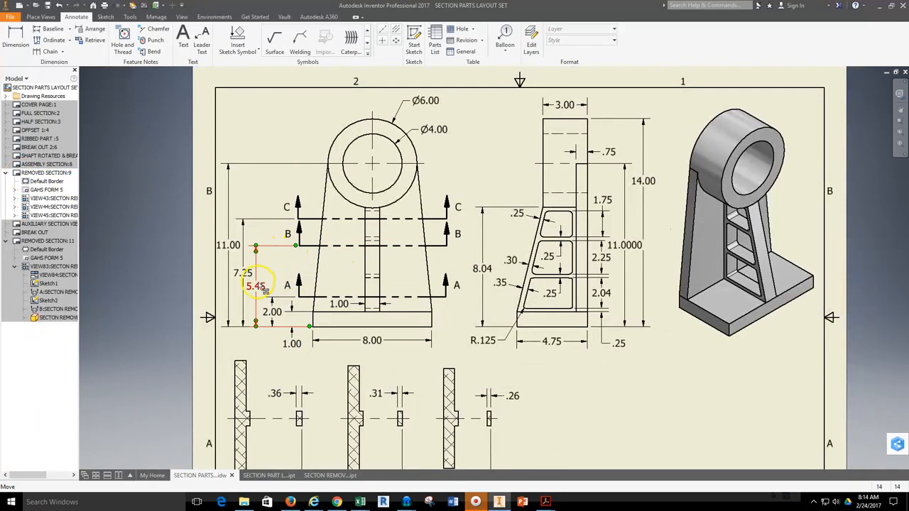
double_click(21, 242)
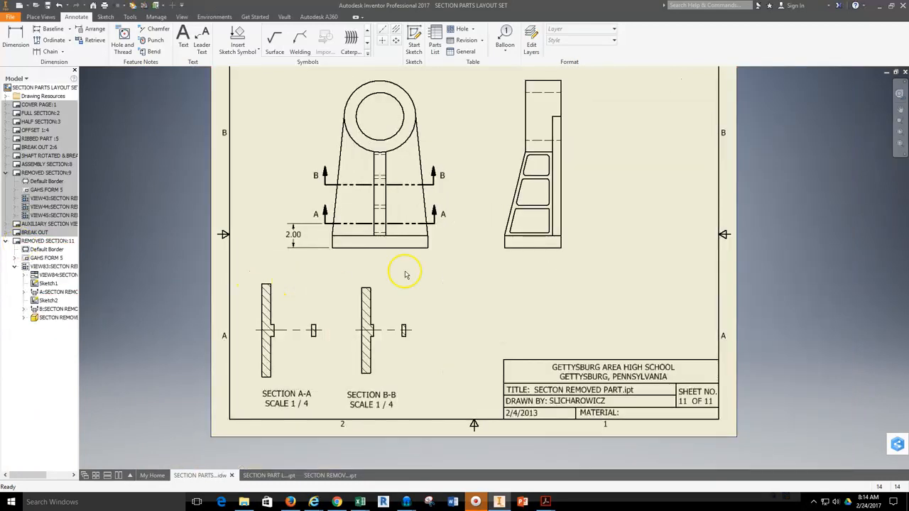
right_click(44, 302)
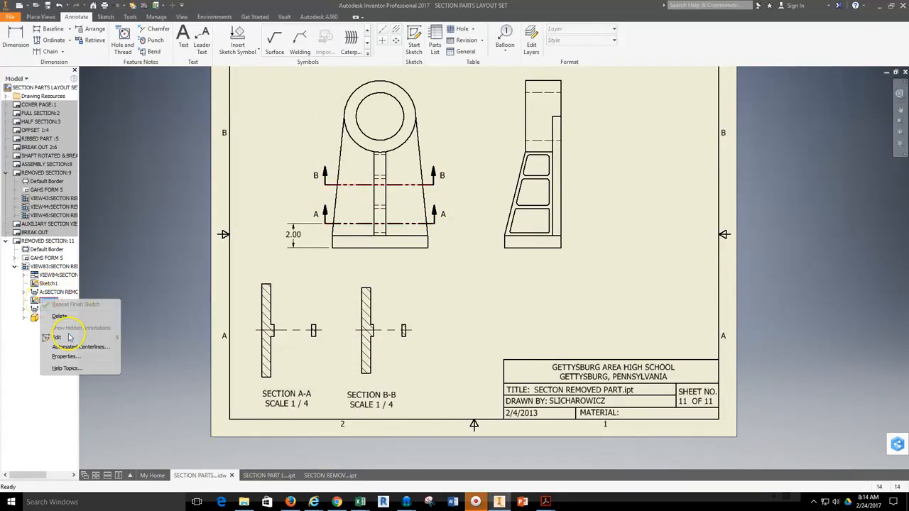
click(65, 335)
click(463, 235)
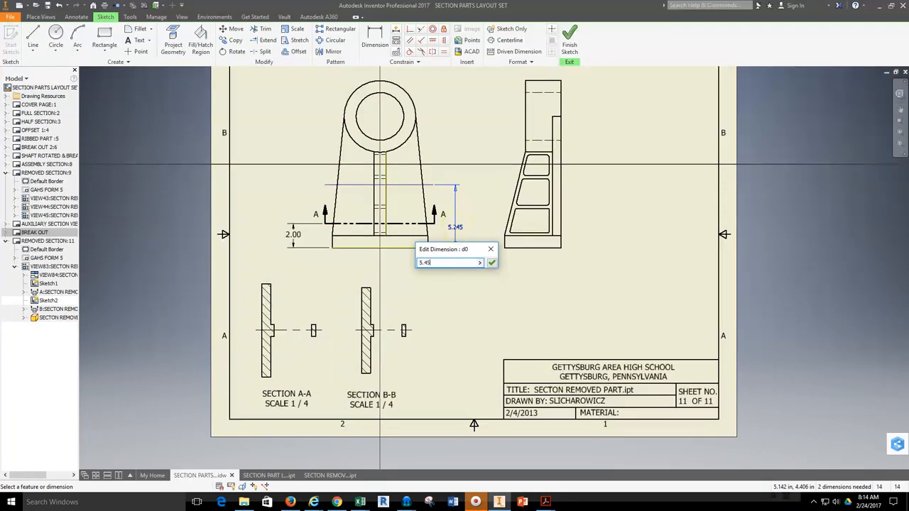
text(5.45)
key(Return)
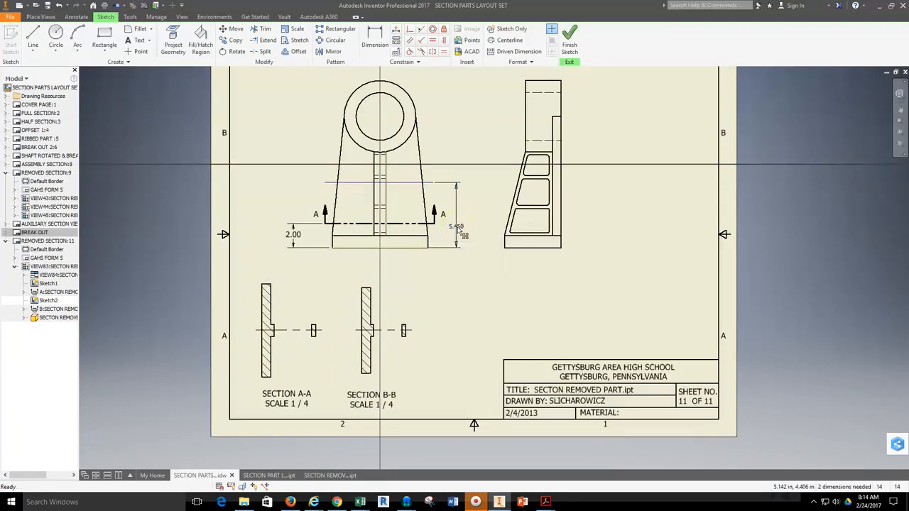
click(571, 36)
Add a drawing dimension for the B-B cutting line's height above the base plate's bottom edge, outside the A-A height dimension.
key(d)
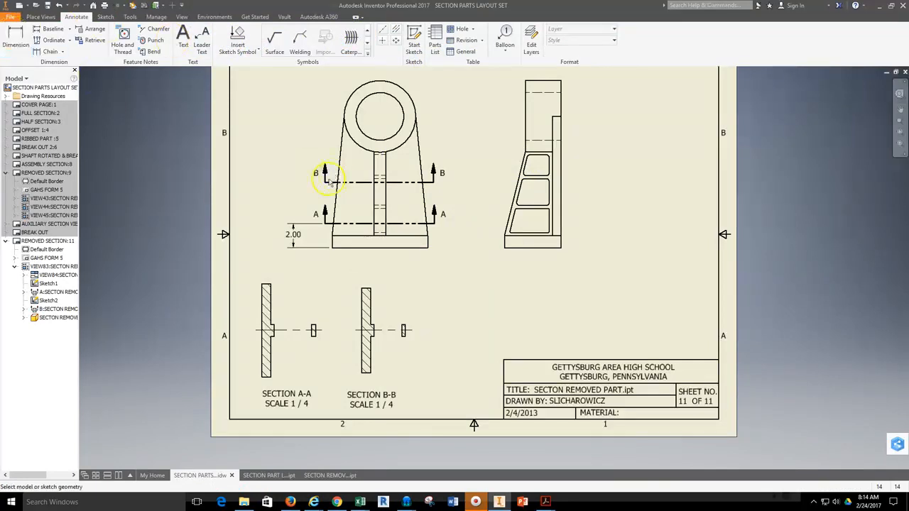
click(335, 189)
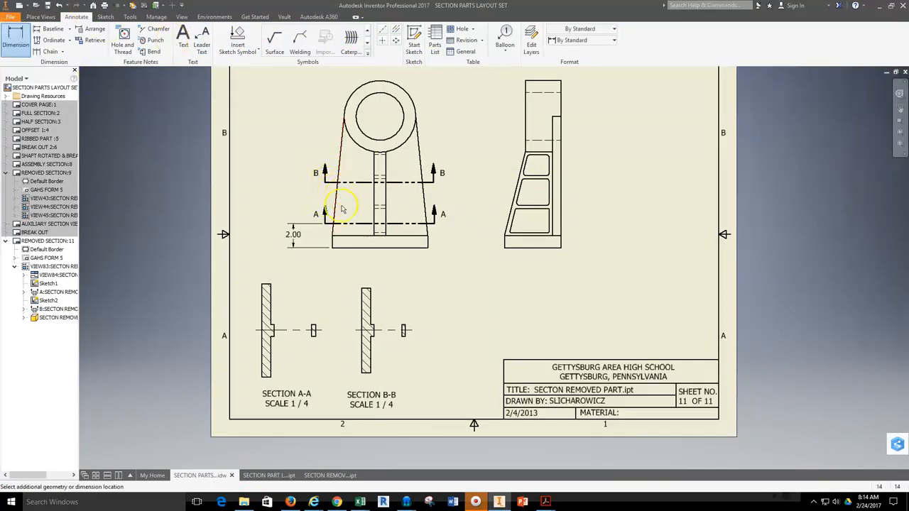
click(338, 246)
click(280, 210)
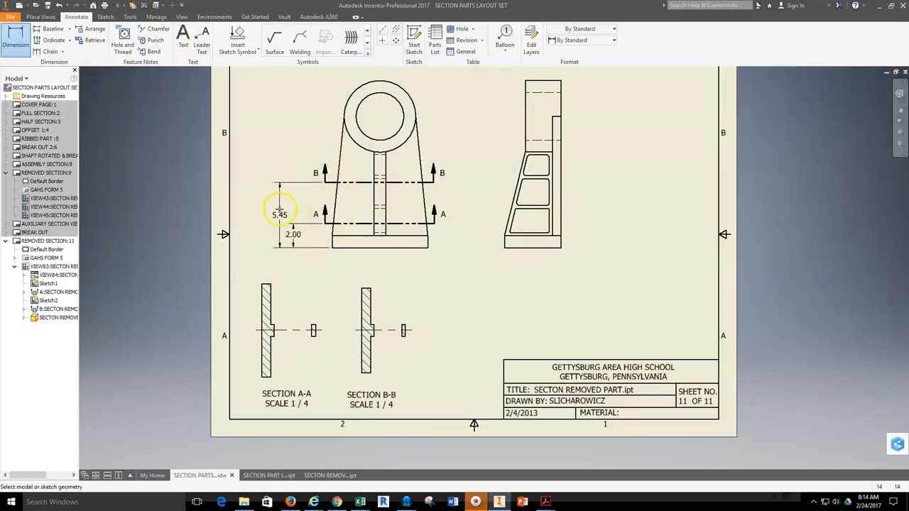
key(Escape)
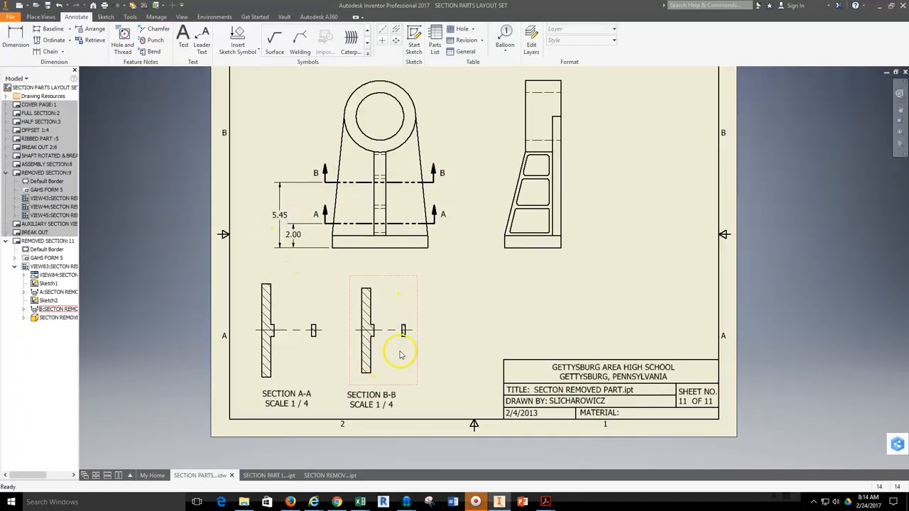
Compare the section views on sheets 9 and 11, examining sheet 9's section dimensions, hatch pattern and title block material.
mouse_move(389, 350)
middle_down()
mouse_move(366, 350)
mouse_move(328, 325)
middle_up()
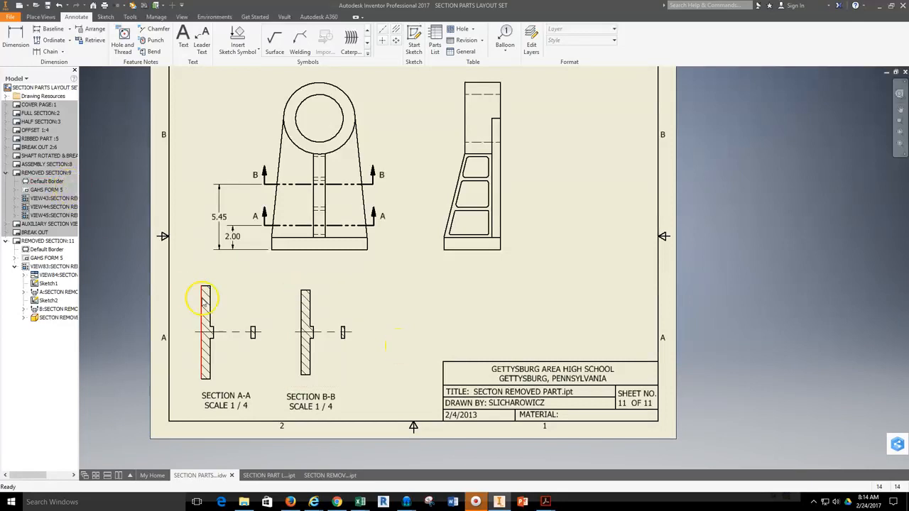
double_click(18, 174)
middle_drag(355, 301, 344, 174)
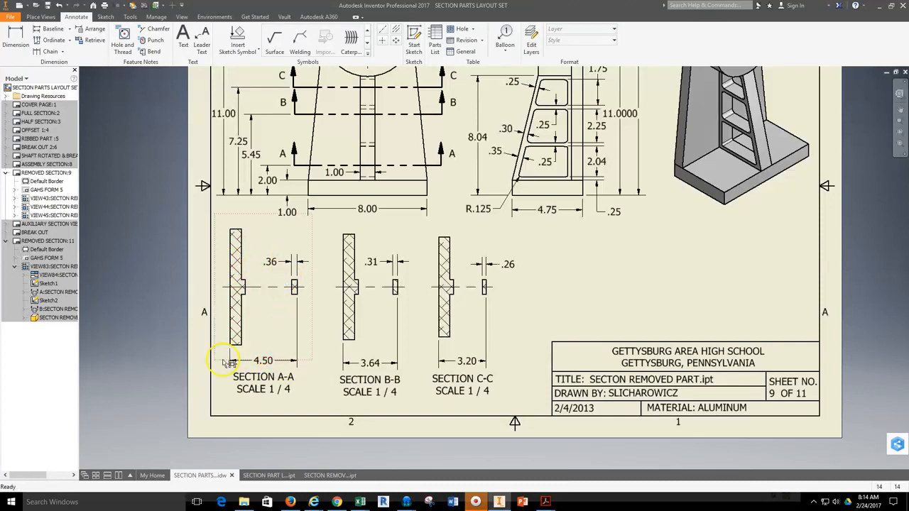
middle_drag(366, 308, 354, 337)
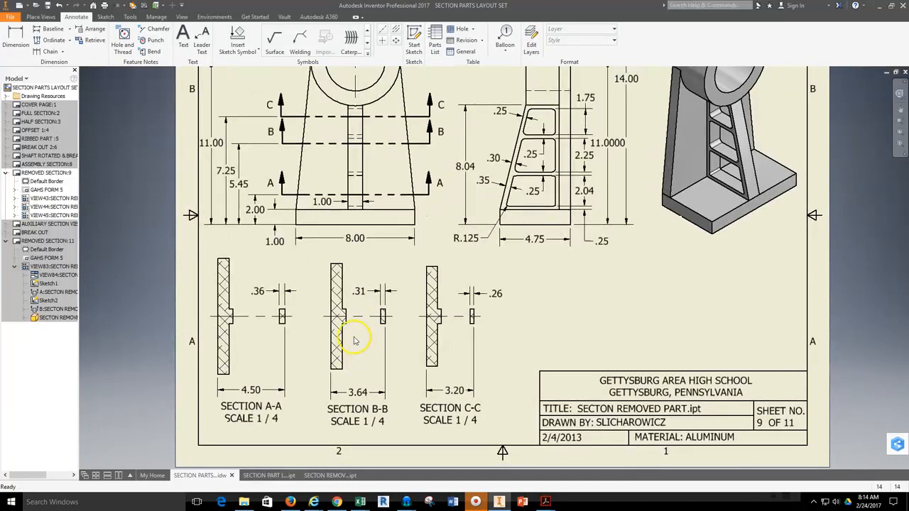
double_click(20, 242)
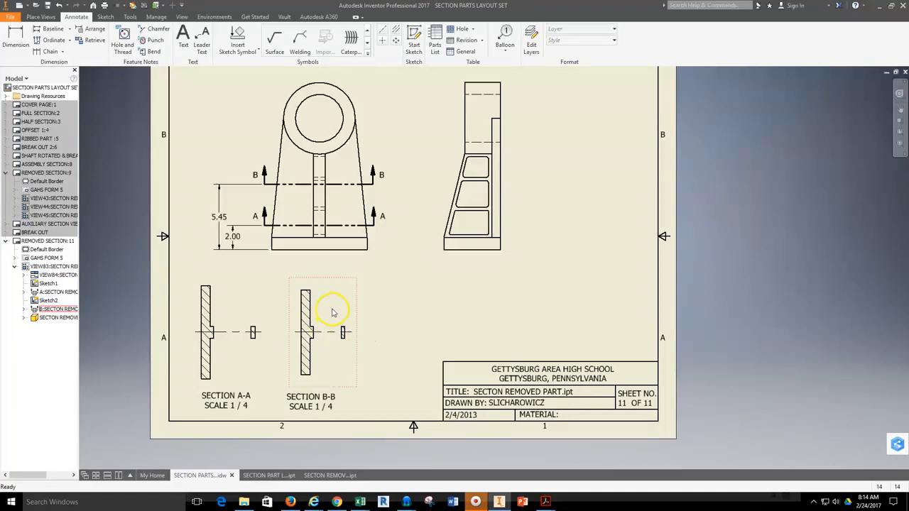
middle_drag(332, 313, 337, 280)
scroll(337, 280, up, 3)
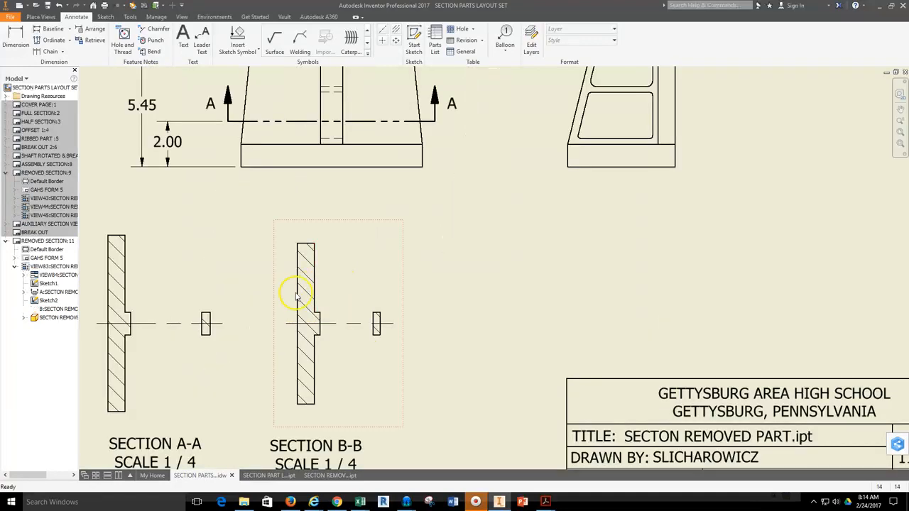
double_click(20, 165)
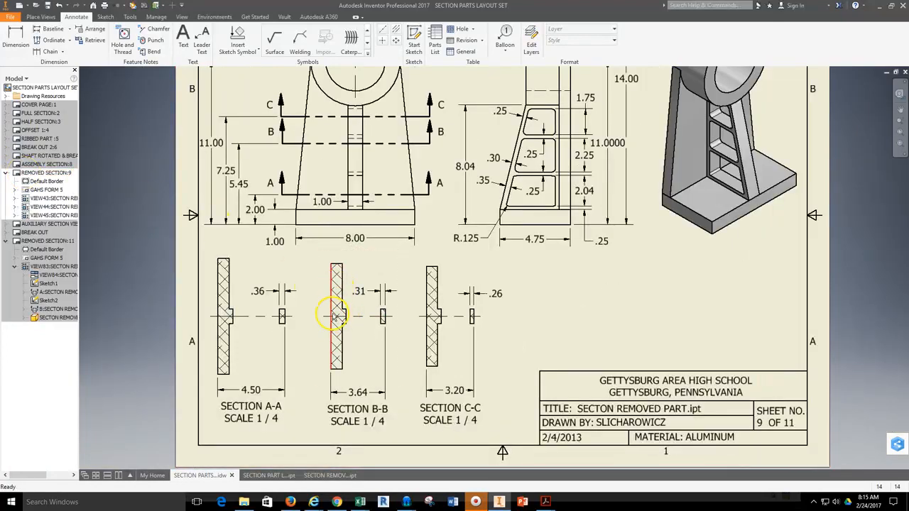
scroll(337, 306, up, 4)
scroll(348, 288, down, 5)
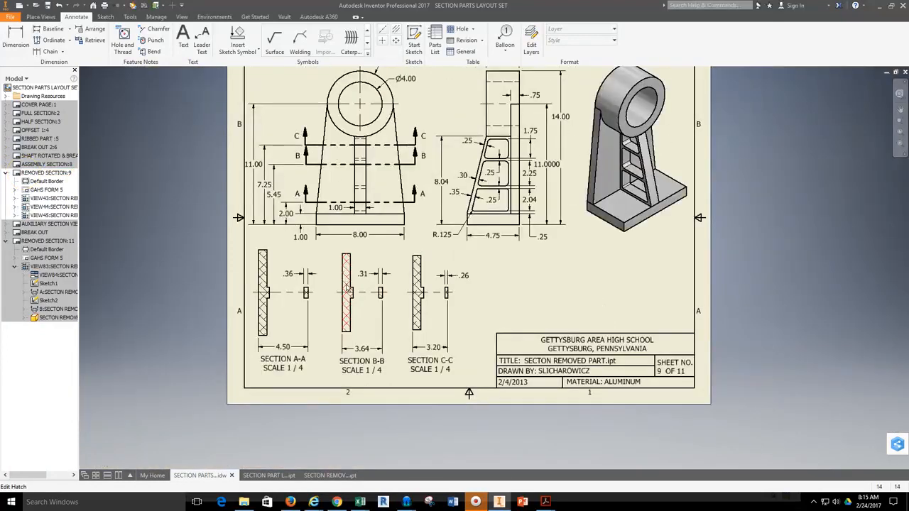
click(589, 383)
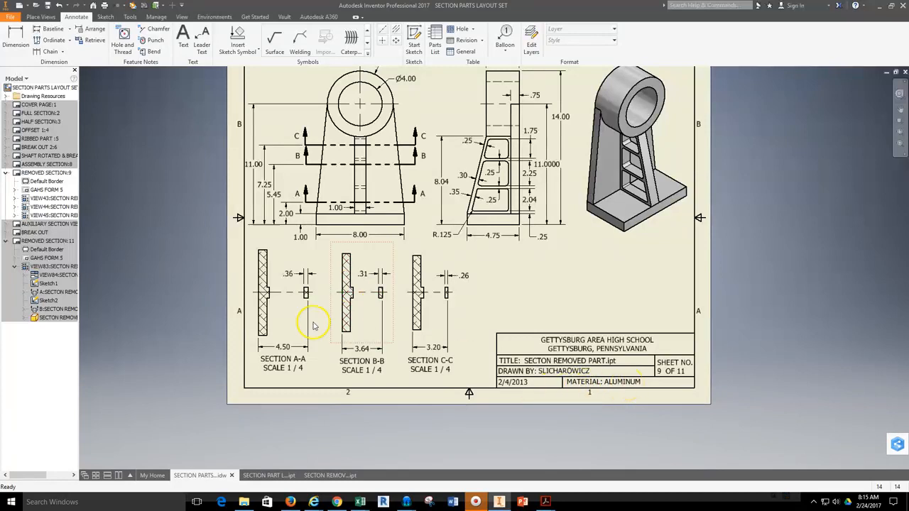
Return to Removed Section sheet 11 and change section B-B's hatch pattern to ANSI 38.
scroll(380, 249, up, 5)
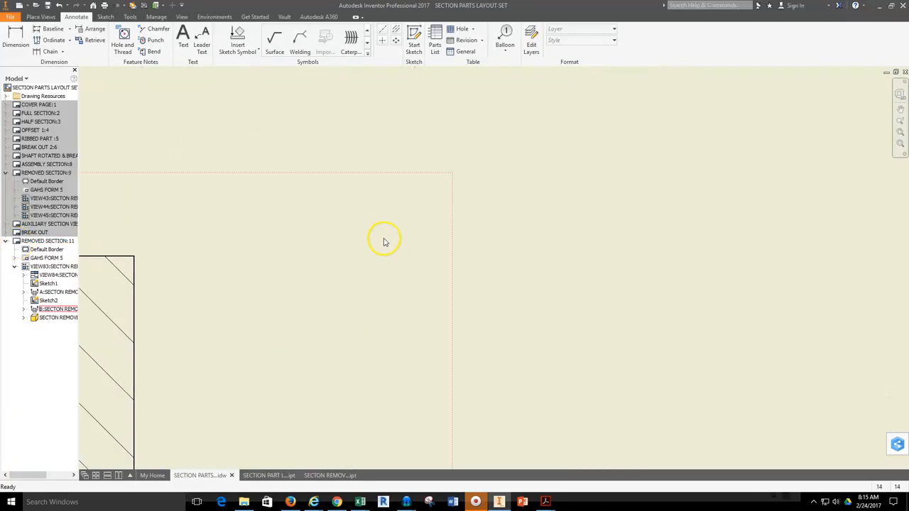
scroll(388, 237, down, 10)
scroll(376, 240, up, 5)
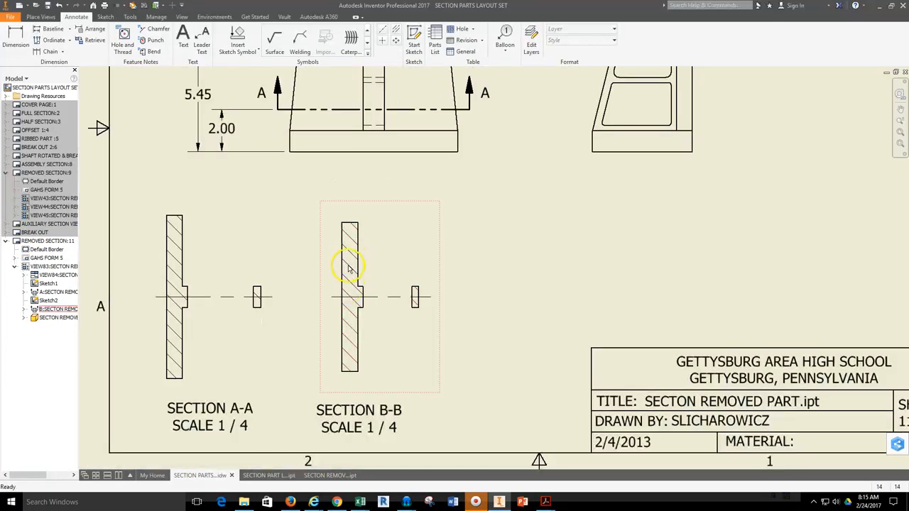
right_click(349, 270)
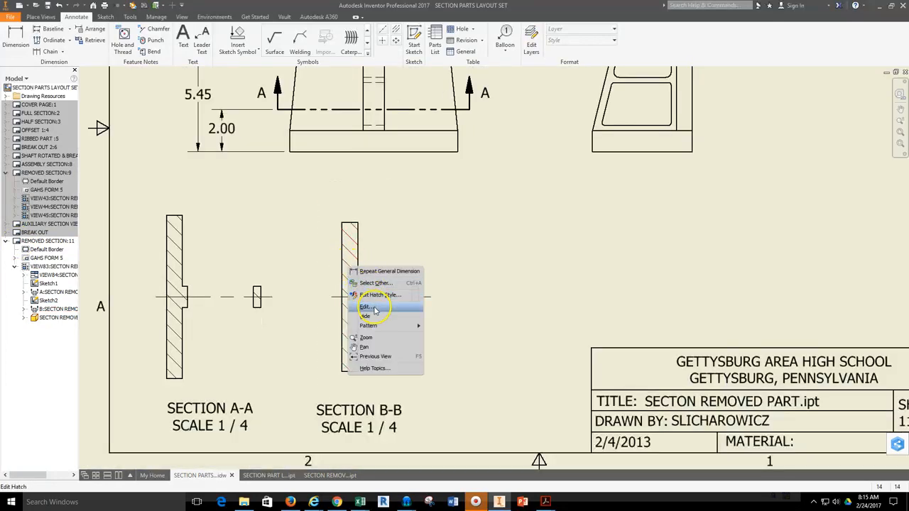
click(376, 285)
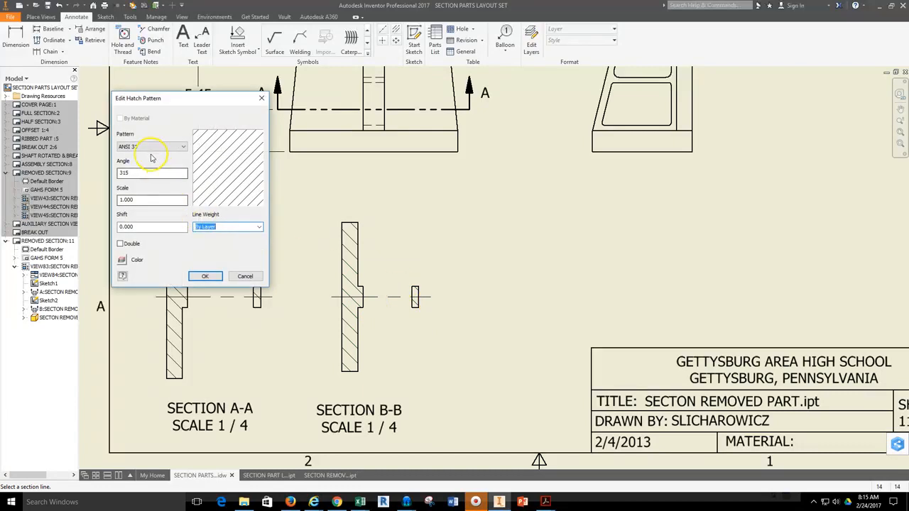
click(148, 146)
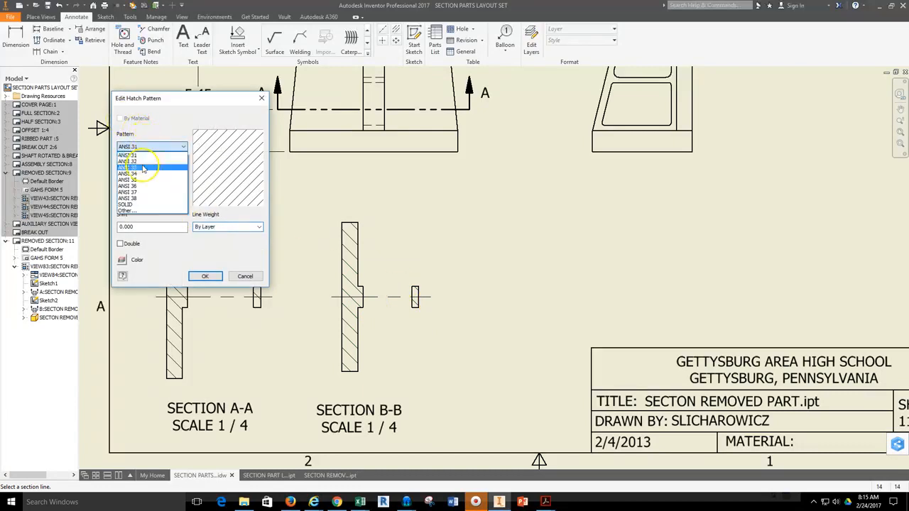
click(127, 210)
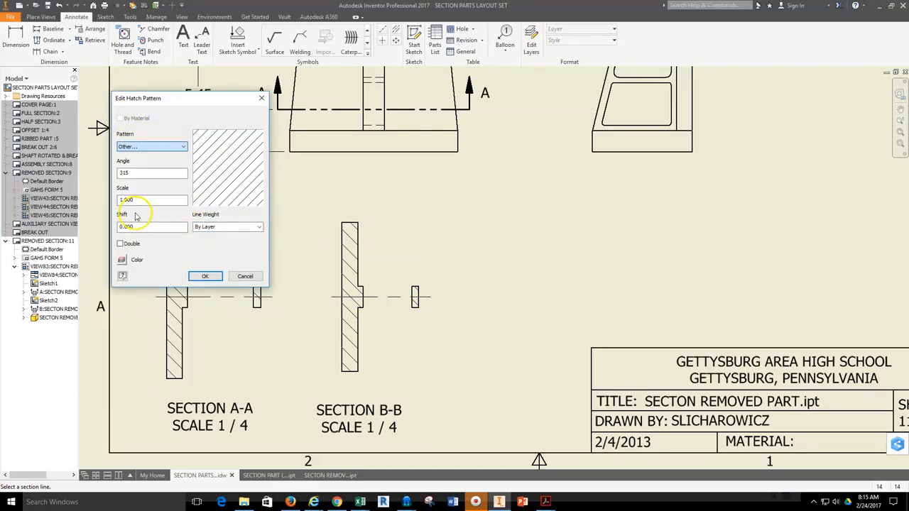
click(184, 176)
click(275, 270)
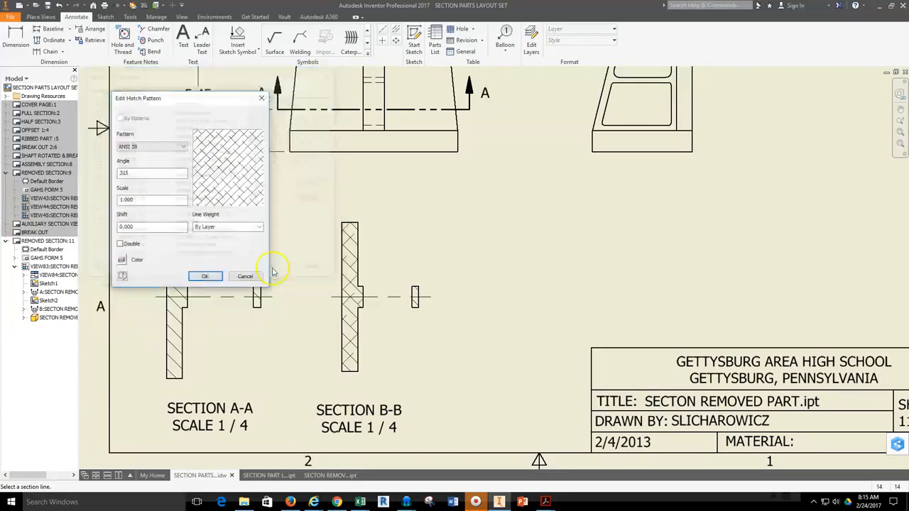
click(205, 277)
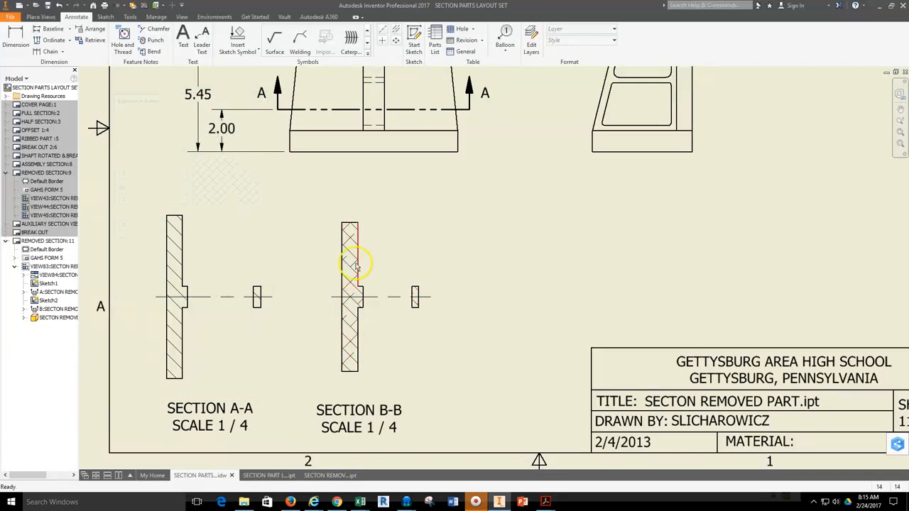
middle_drag(468, 253, 360, 175)
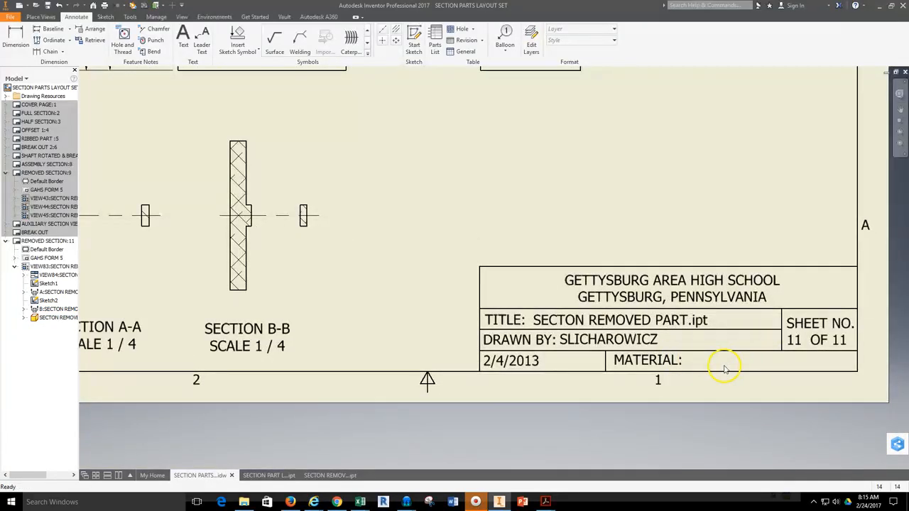
scroll(725, 366, up, 2)
middle_drag(538, 227, 438, 263)
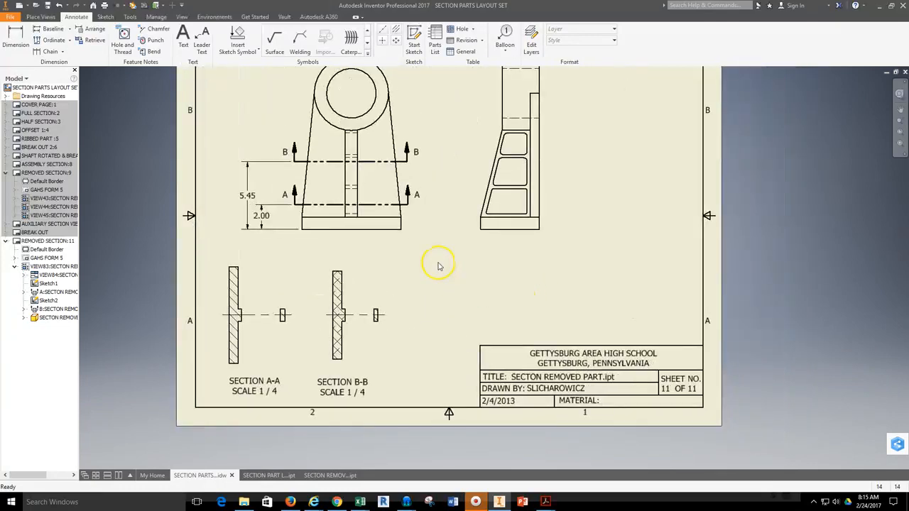
scroll(324, 394, down, 1)
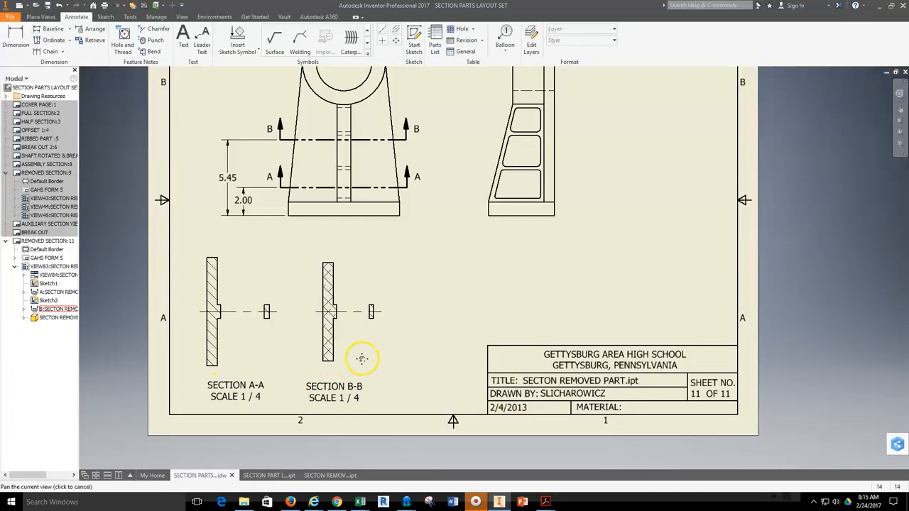
middle_drag(362, 362, 407, 344)
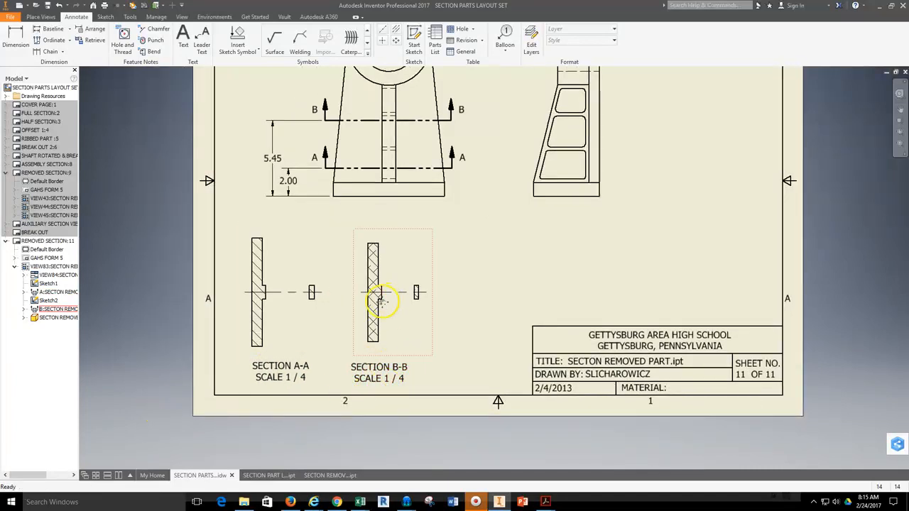
middle_drag(408, 227, 320, 317)
middle_drag(328, 355, 334, 295)
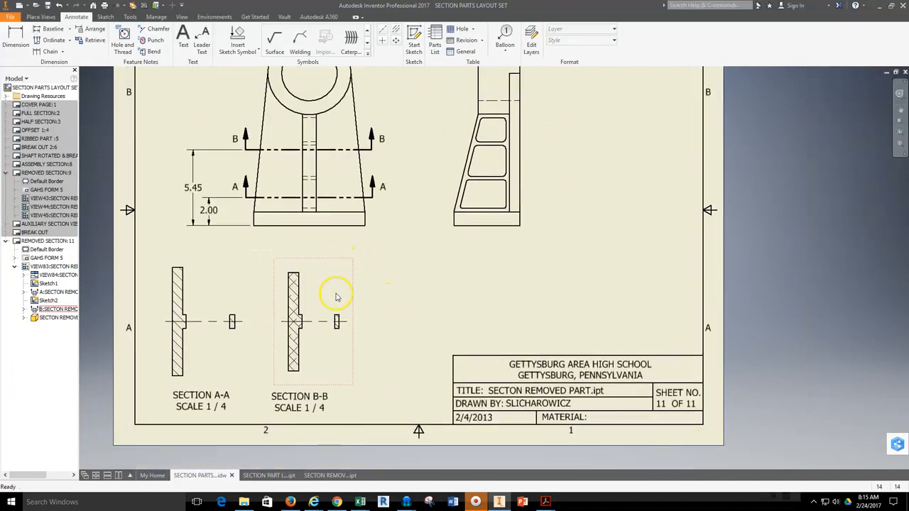